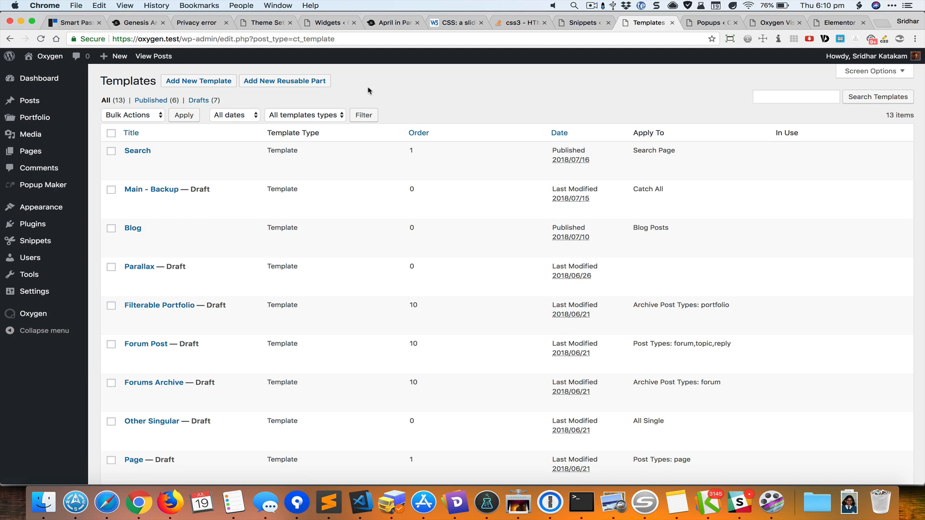
- Create a new reusable part titled "My Popup" and publish it
left_click(311, 83)
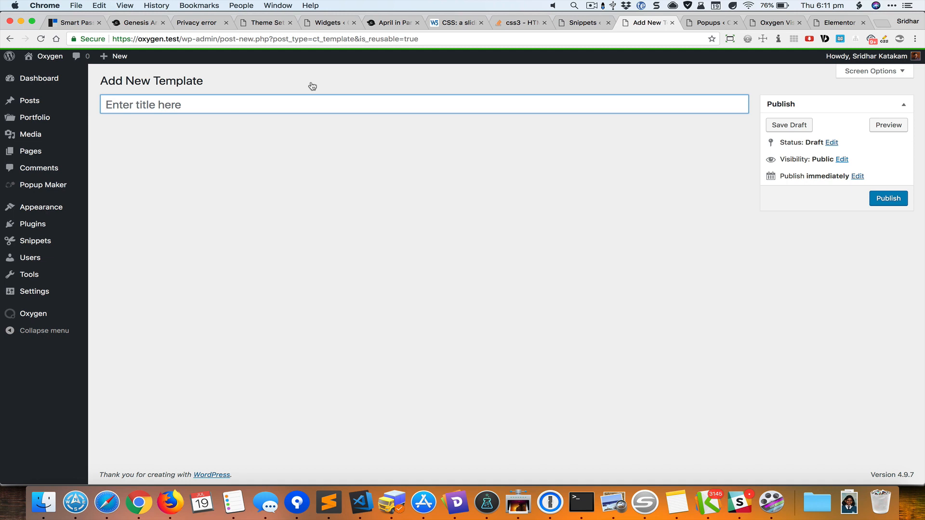
type("My Pop")
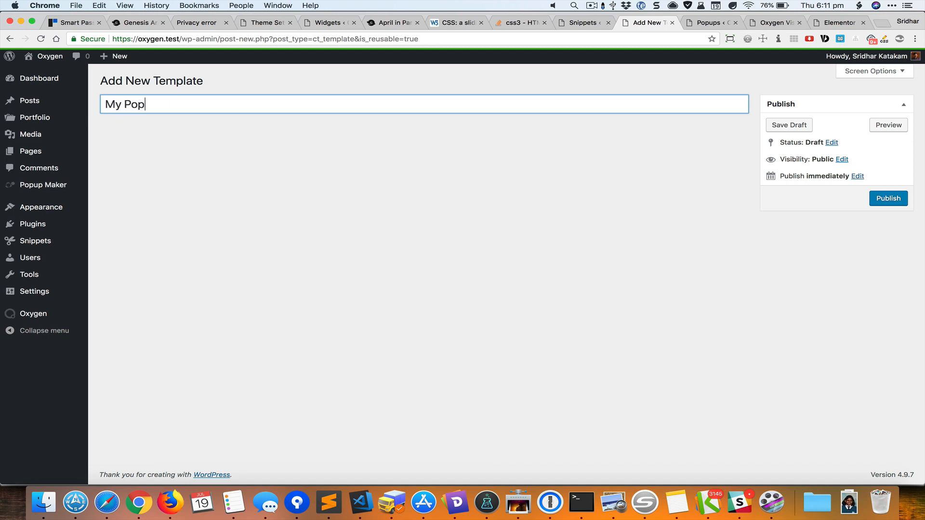
type("up")
left_click(877, 199)
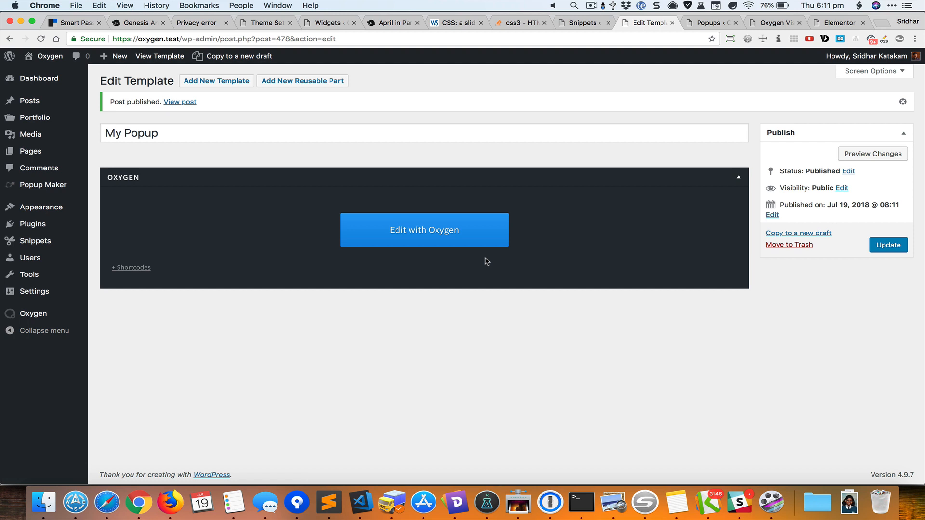
- Open the reusable part in the Oxygen builder, show its element structure and add a section to the body
left_click(442, 244)
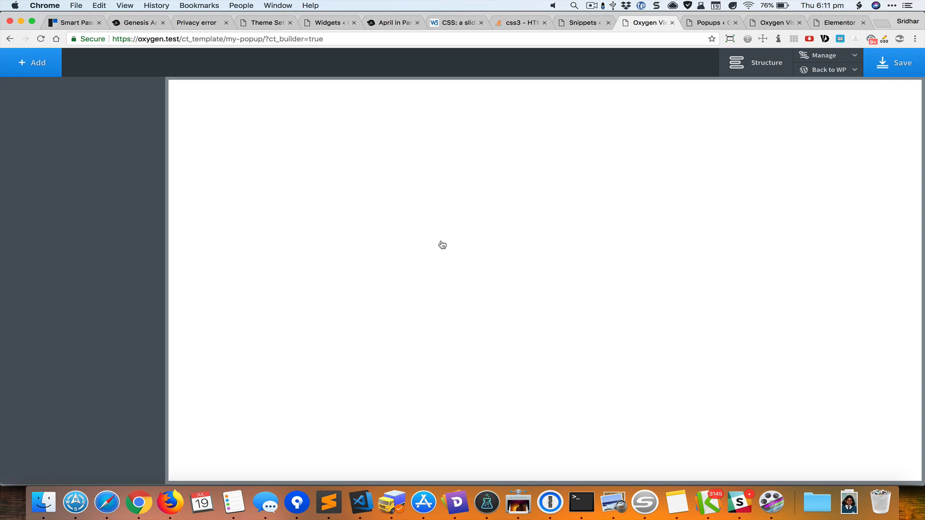
left_click(781, 62)
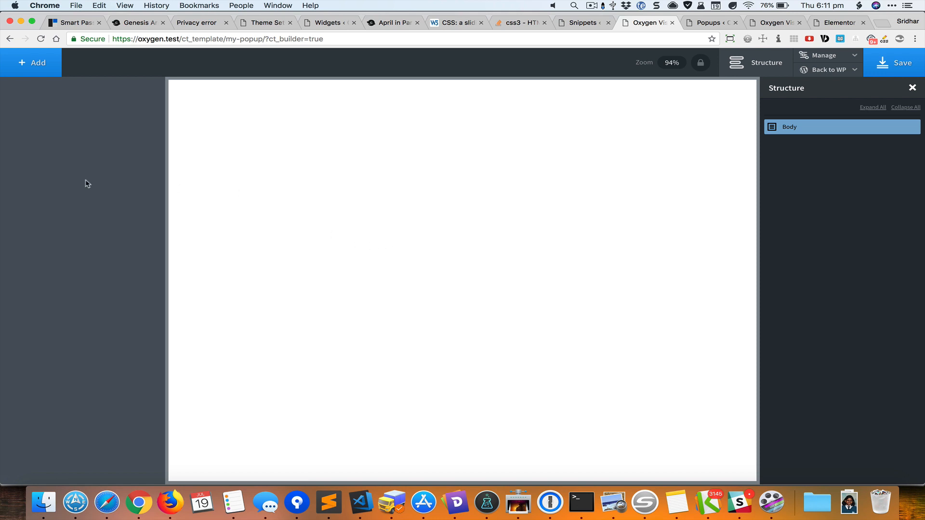
left_click(39, 73)
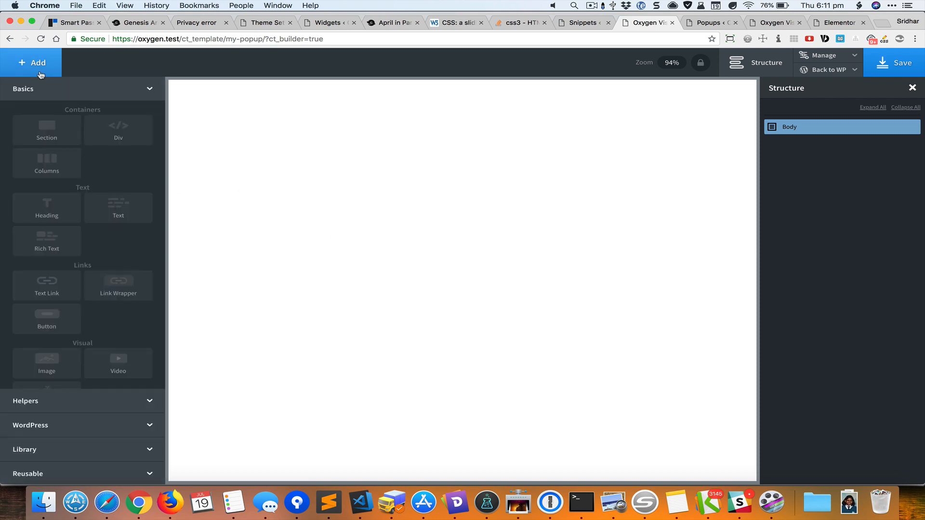
left_click(57, 126)
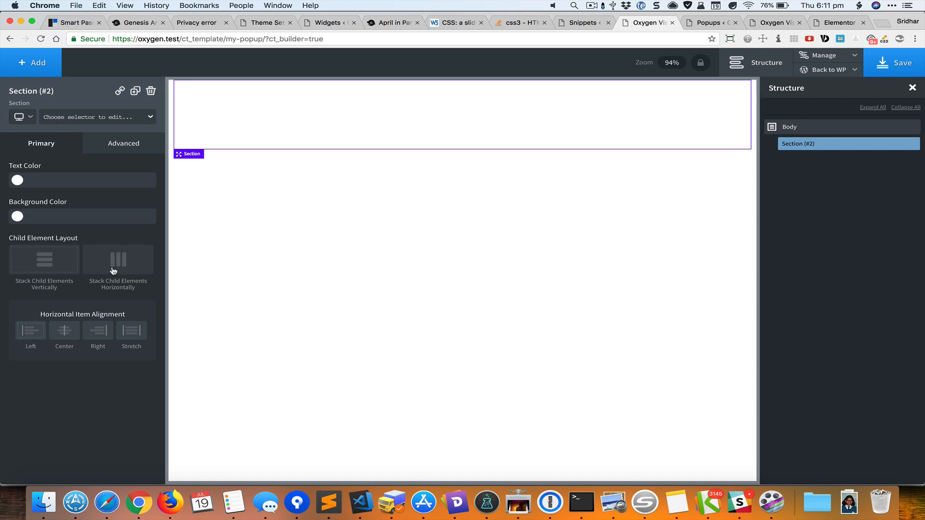
- Set the section's background color to the medium blue #357ebf
left_click(17, 216)
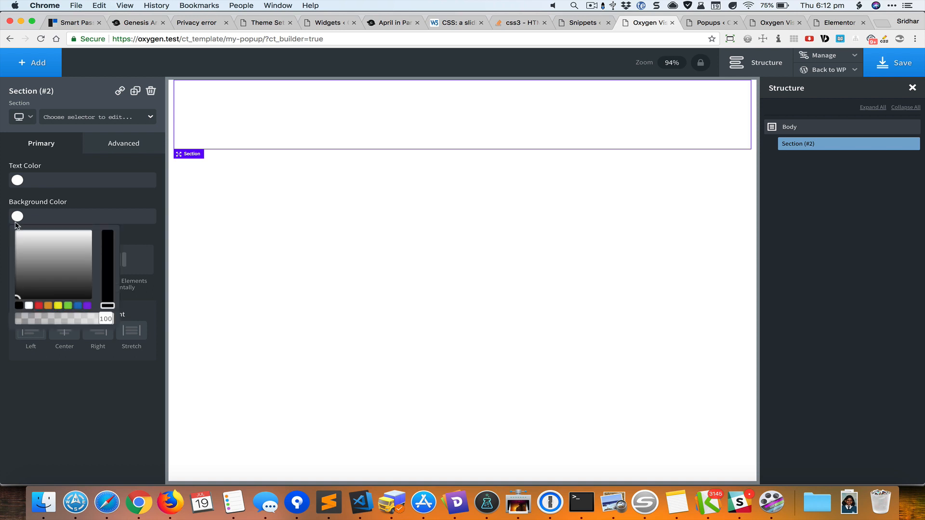
left_click(78, 306)
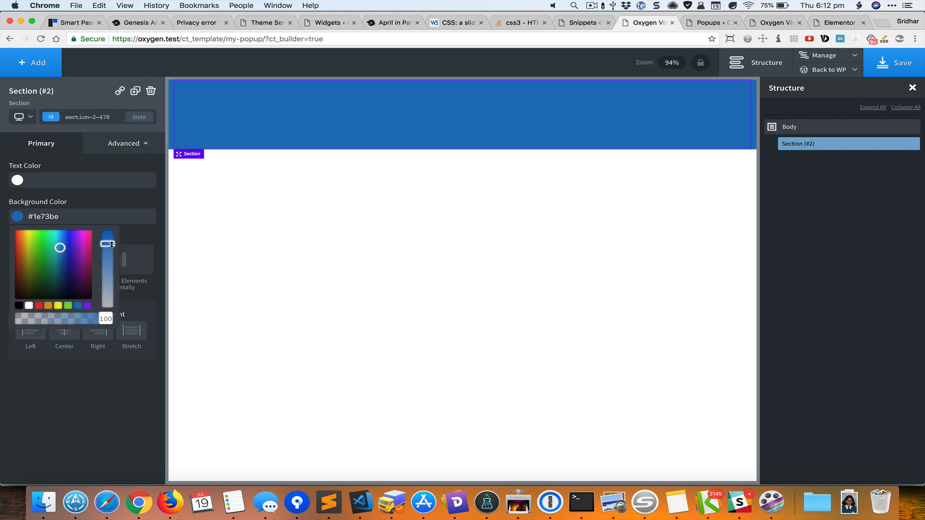
mouse_move(108, 244)
left_mouse_down()
mouse_move(107, 263)
mouse_move(107, 255)
left_mouse_up()
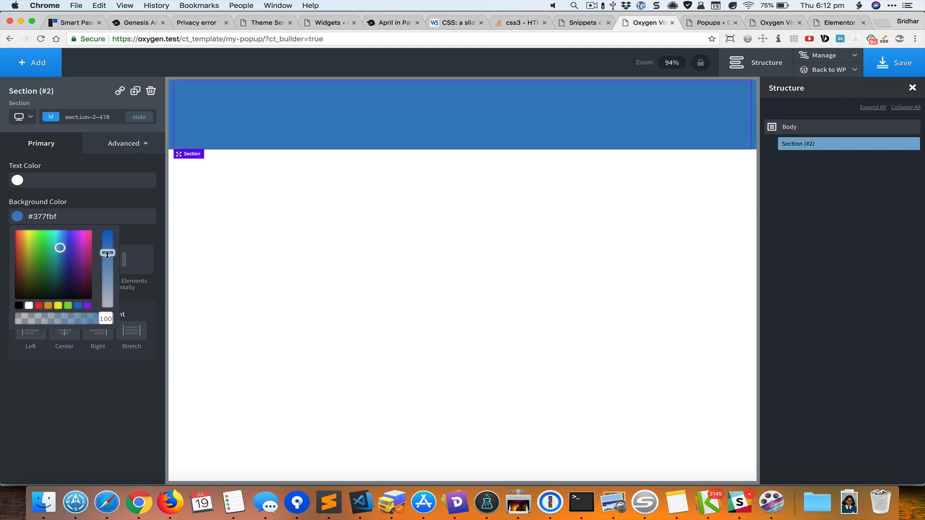
left_click(146, 240)
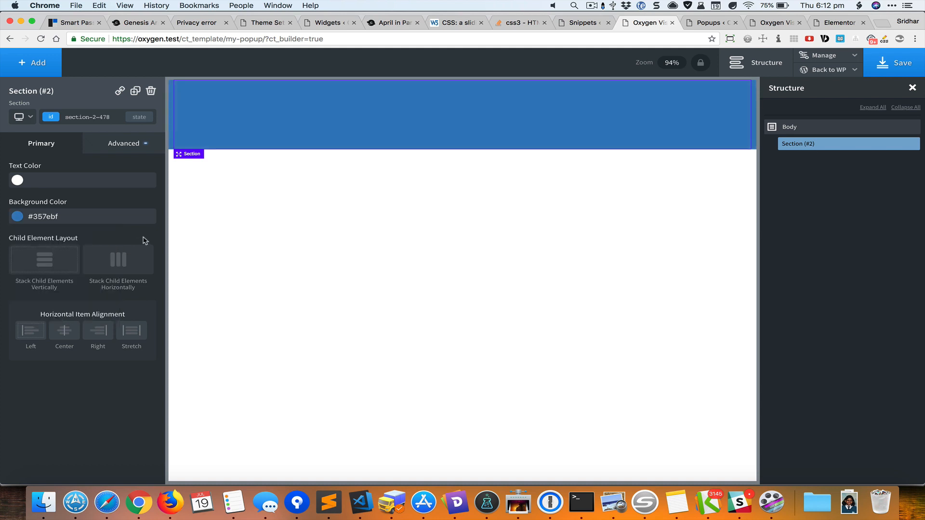
- Add a heading inside the section and set the section's text color to white (#ffffff)
left_click(31, 65)
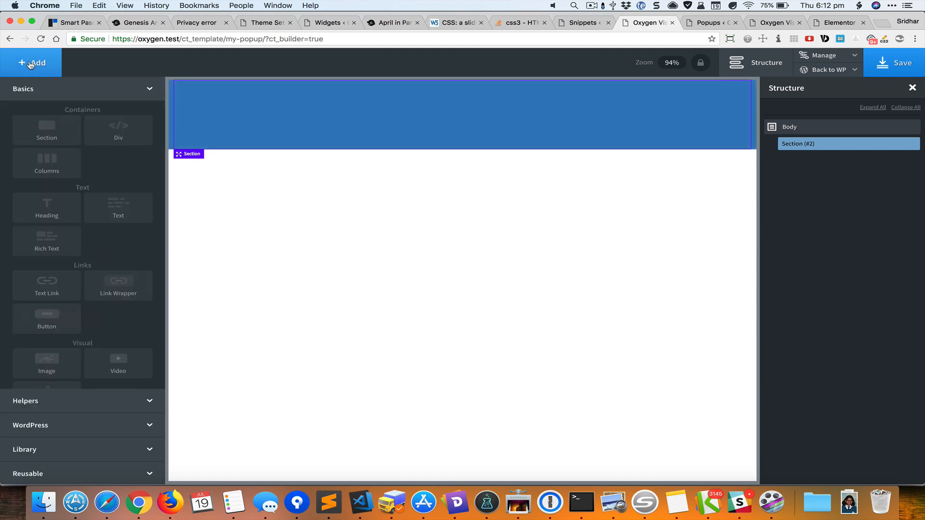
left_click(66, 204)
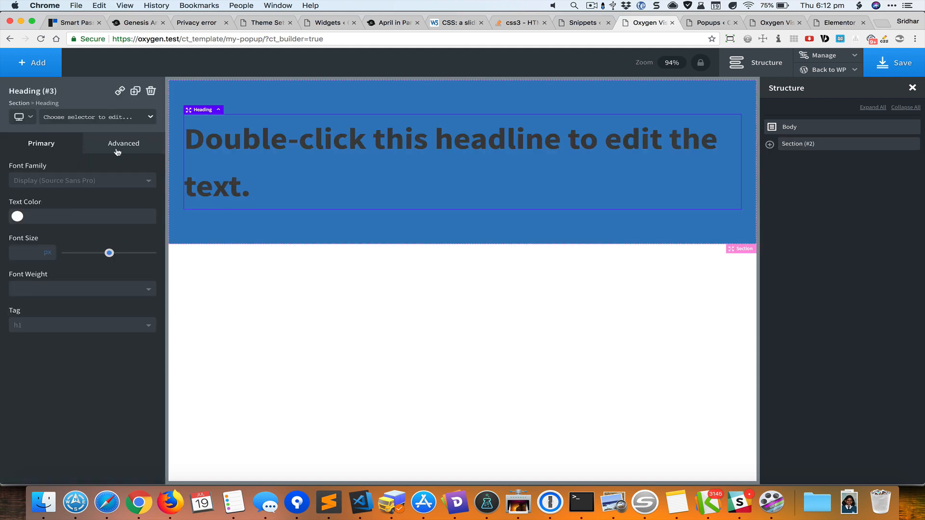
left_click(798, 144)
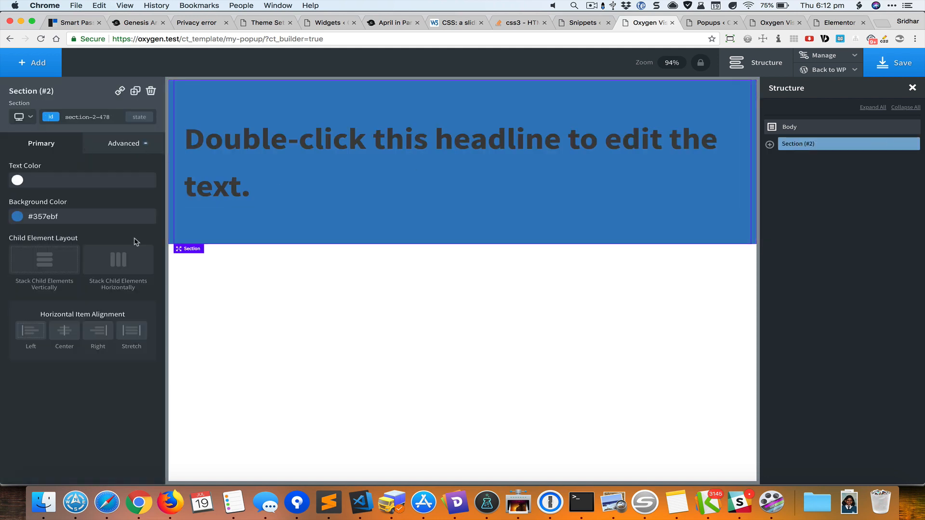
left_click(19, 181)
left_click_drag(67, 224, 97, 194)
left_click(141, 199)
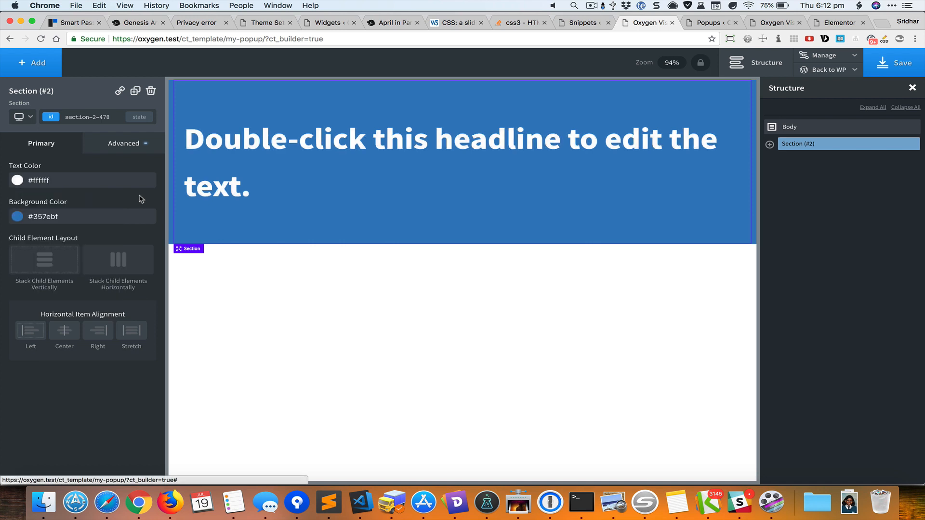
- Replace the heading's placeholder text with "Download our free report today!"
double_click(331, 146)
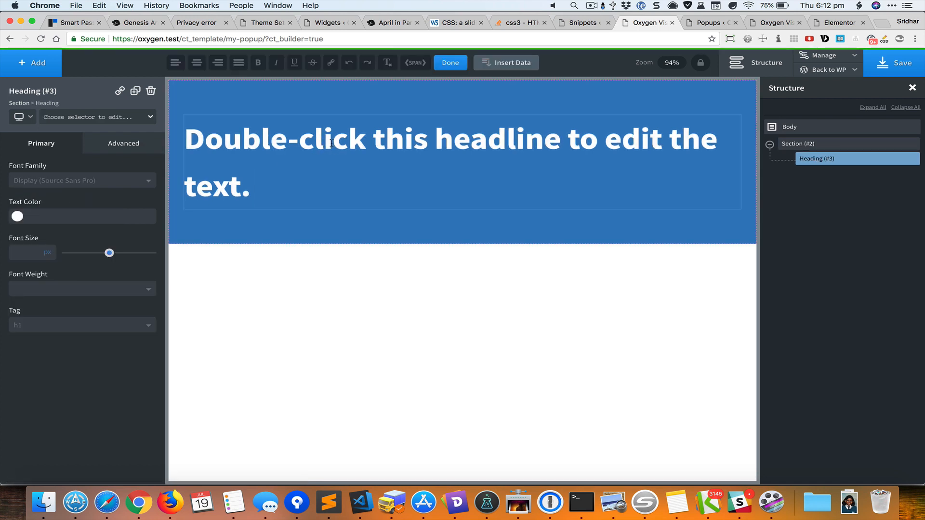
key("super+a")
type("Download our f")
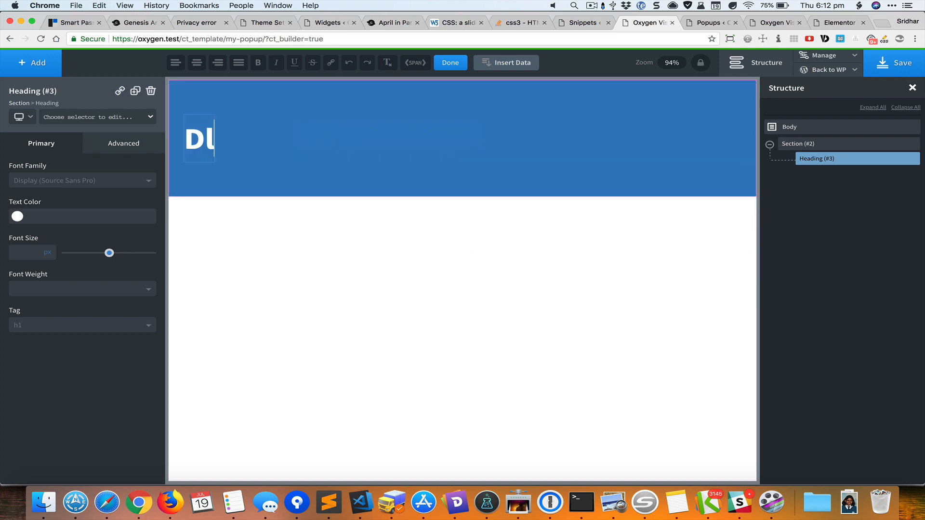
type("ree report to")
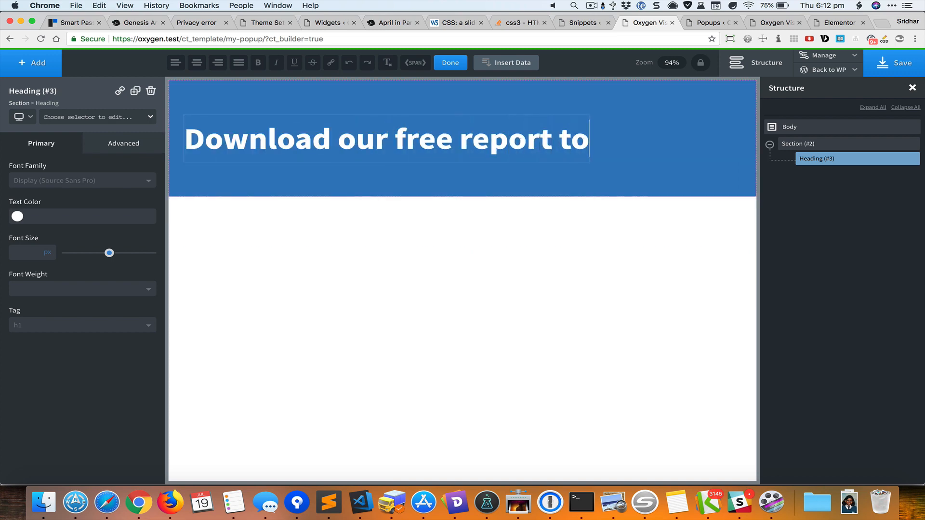
key("BackSpace")
type("oday!")
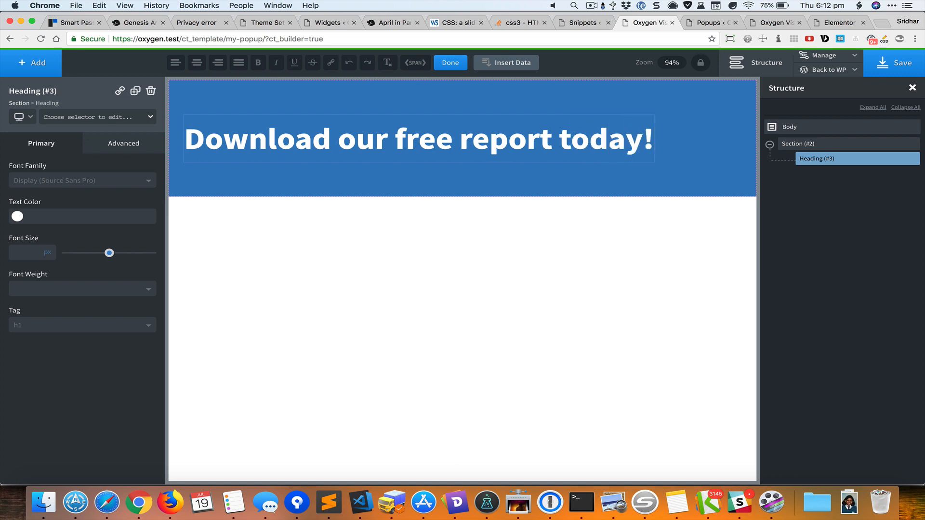
- Add a columns element below the heading with the 50 50 layout
left_click(41, 64)
left_click(50, 161)
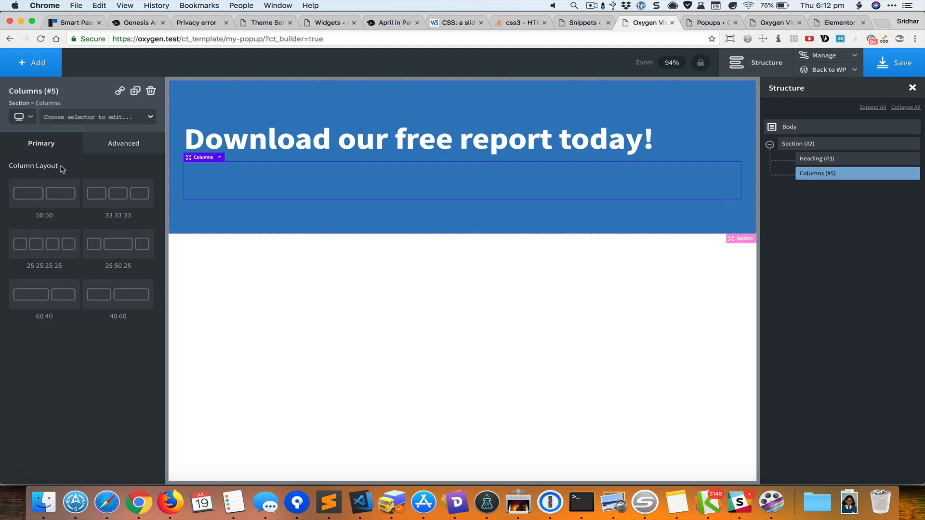
left_click(56, 208)
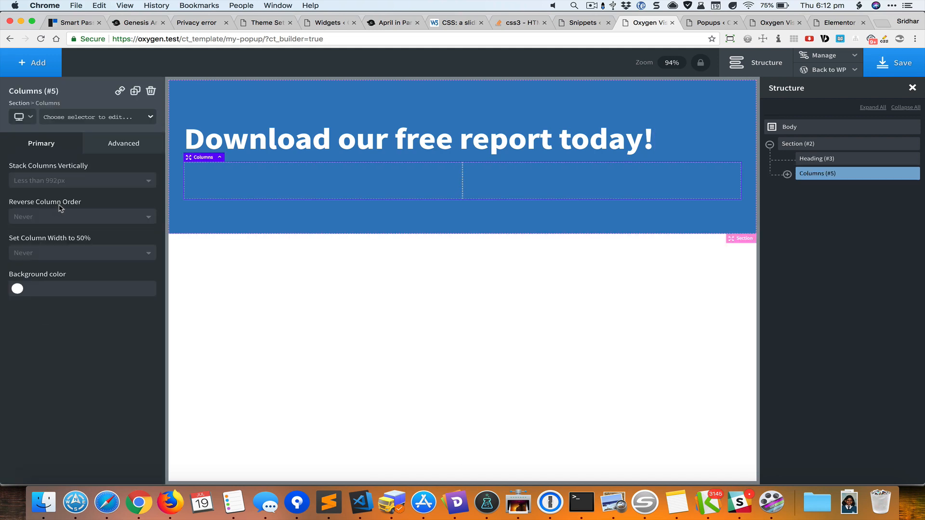
- Add a text element inside the first column
left_click(306, 190)
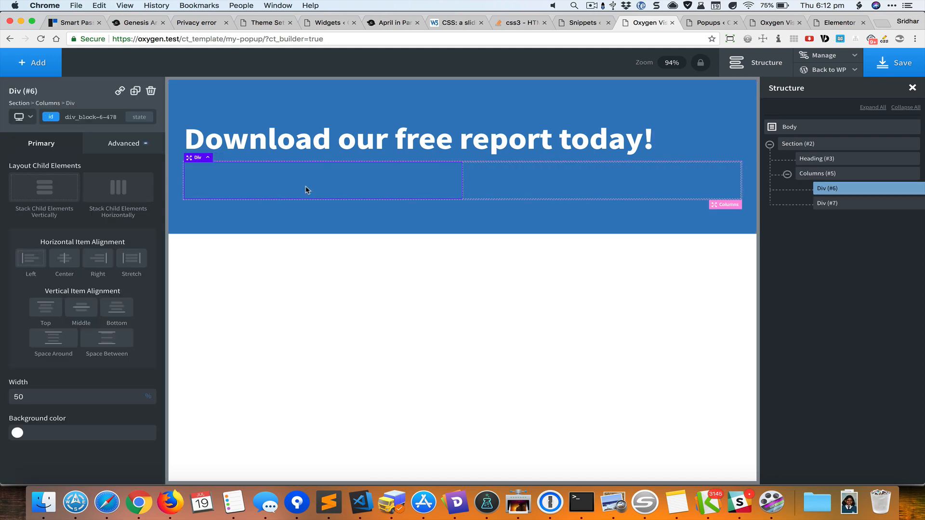
left_click(31, 63)
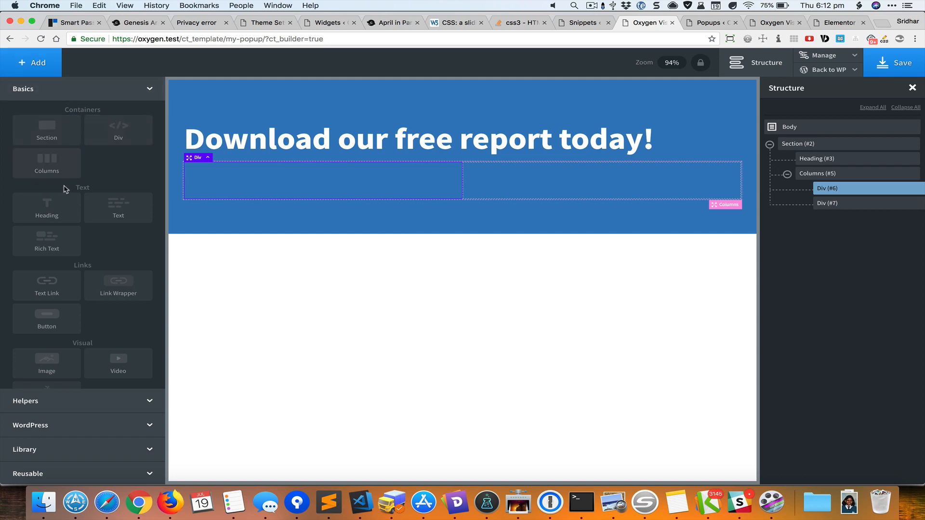
left_click(106, 211)
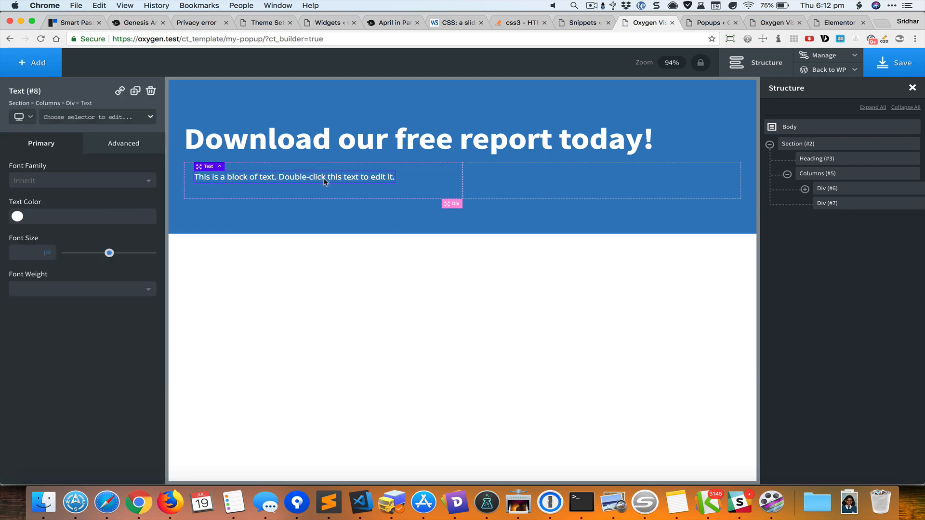
- Replace the text element's placeholder with copied filler text, keeping only the first paragraph, which ends in "cross-platform value."
left_click(778, 40)
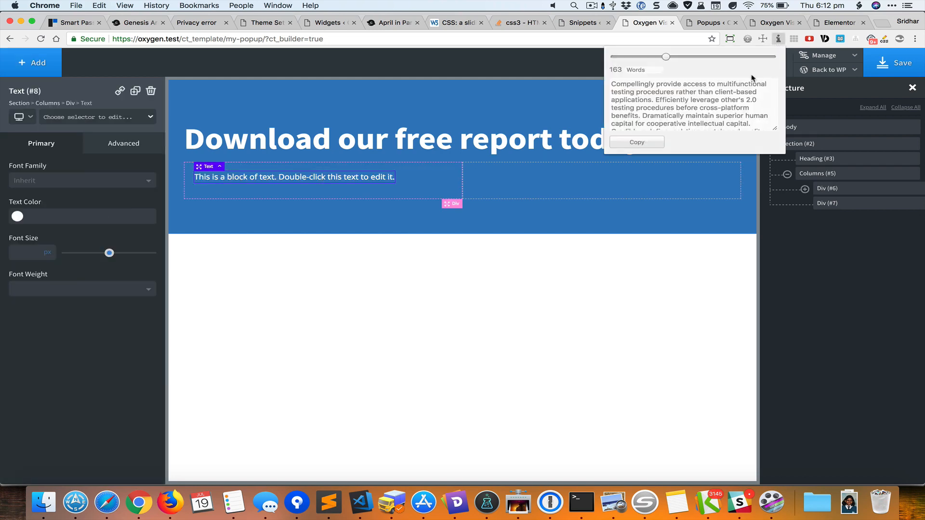
left_click(648, 142)
double_click(369, 177)
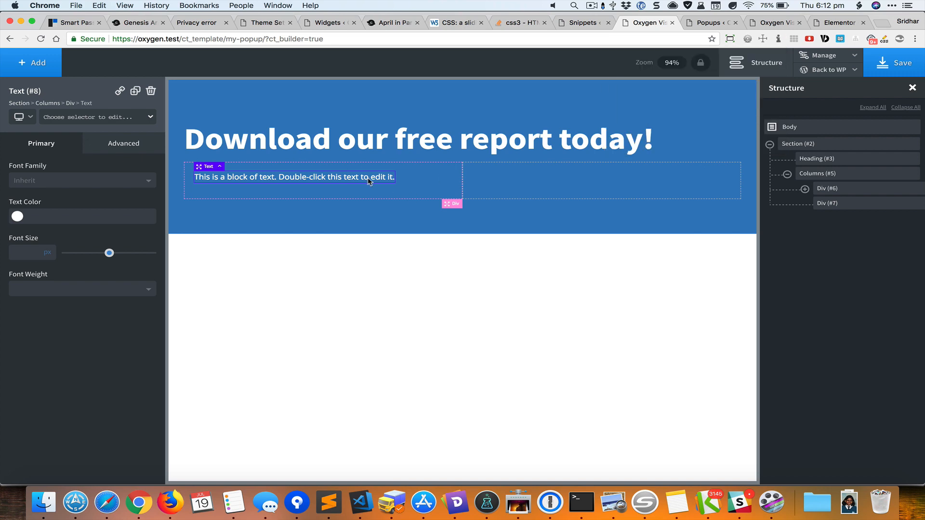
key("super+v")
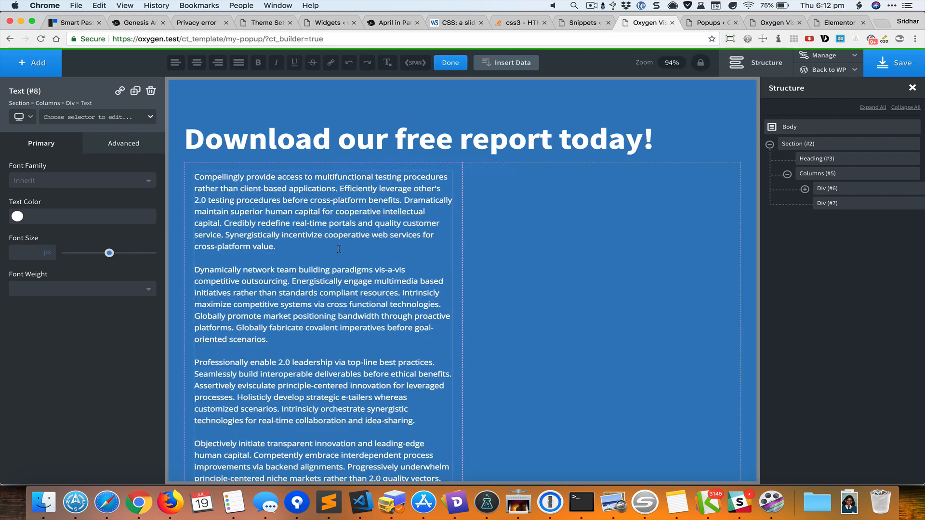
key("super+Right")
key("super+shift+Down")
key("BackSpace")
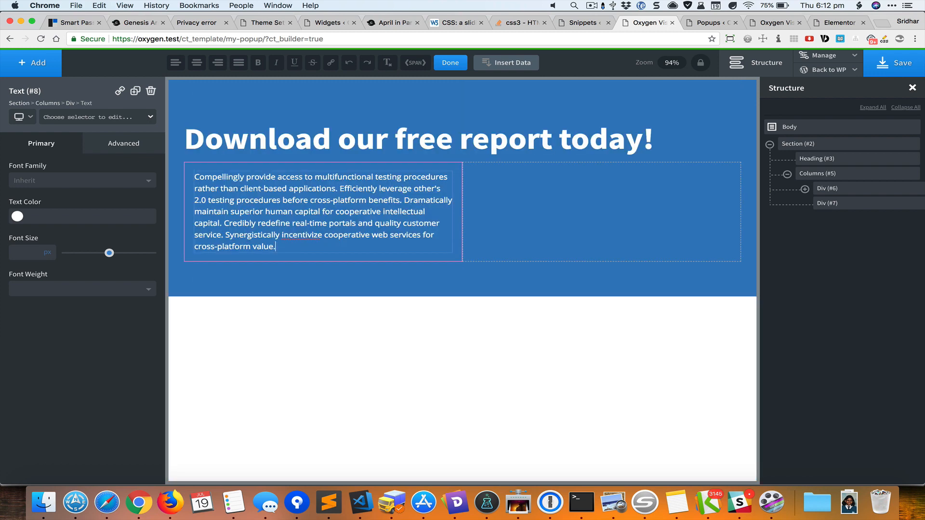
- Add an image to the second column and use 0132.jpg, the restaurant terrace at night, from the media library
left_click(564, 192)
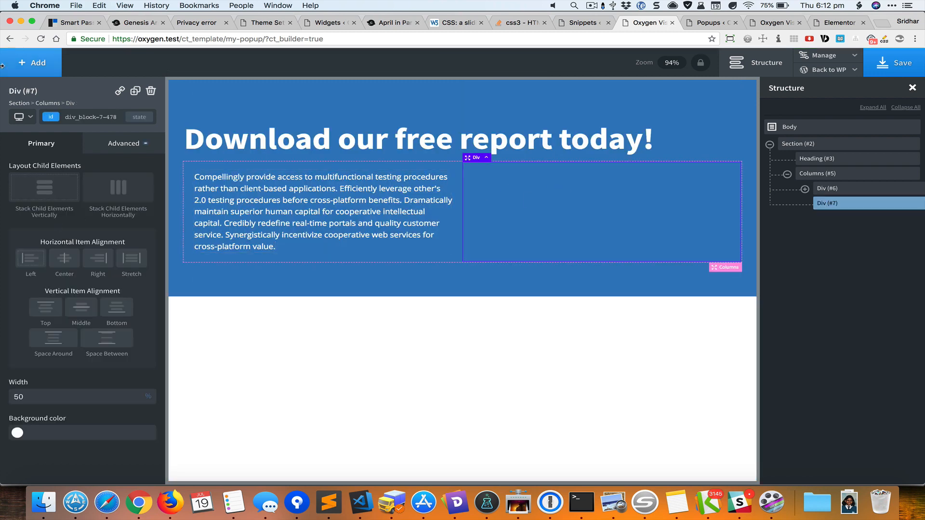
left_click(45, 76)
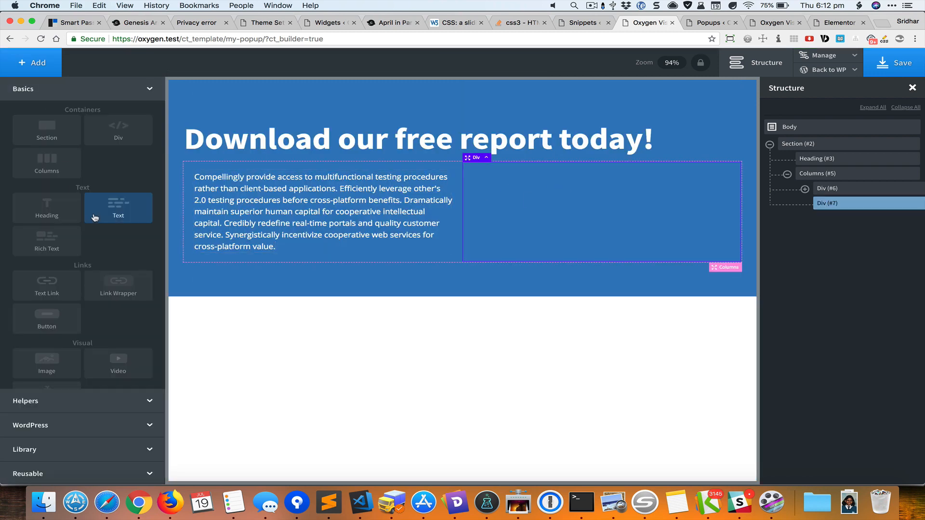
scroll(94, 214, "down", 3)
left_click(66, 328)
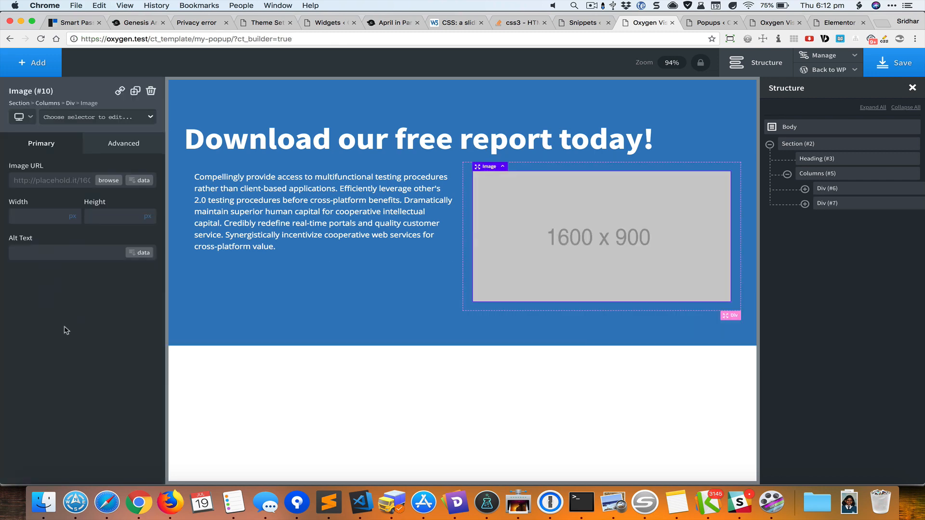
left_click(109, 180)
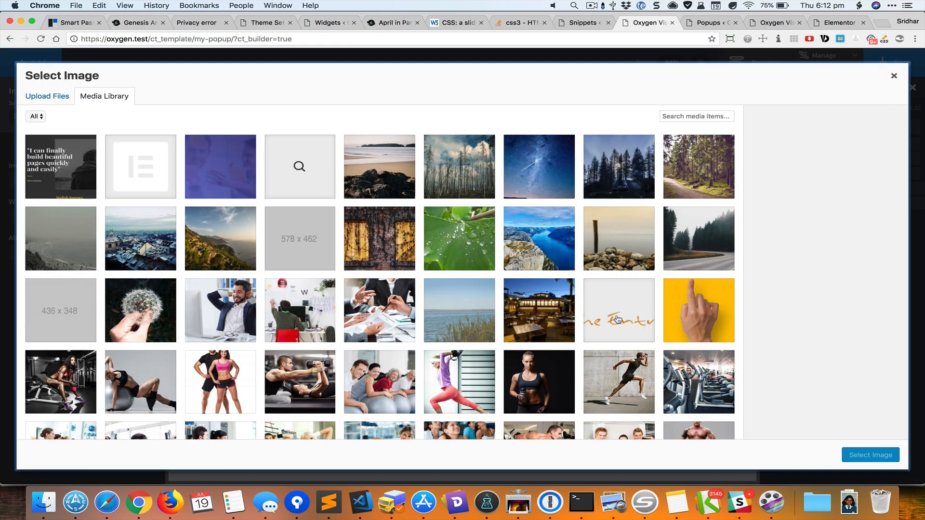
left_click(548, 320)
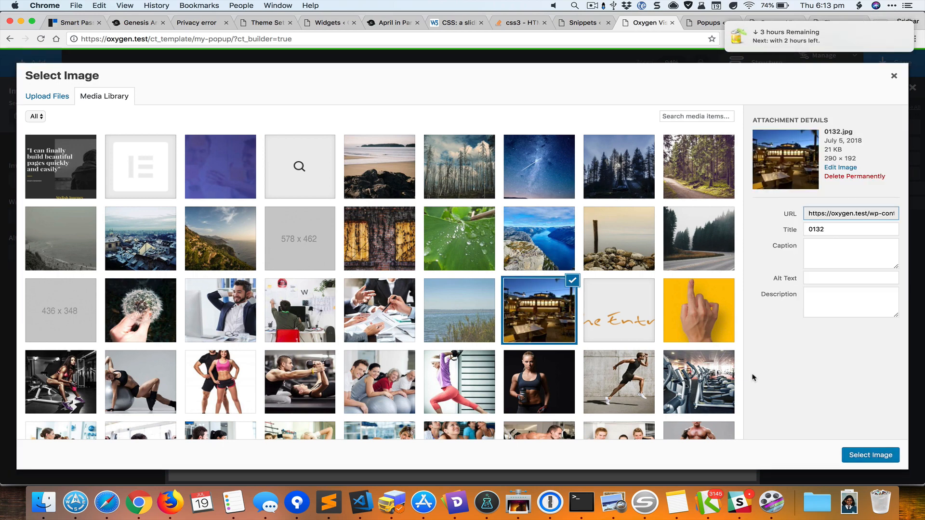
left_click(861, 460)
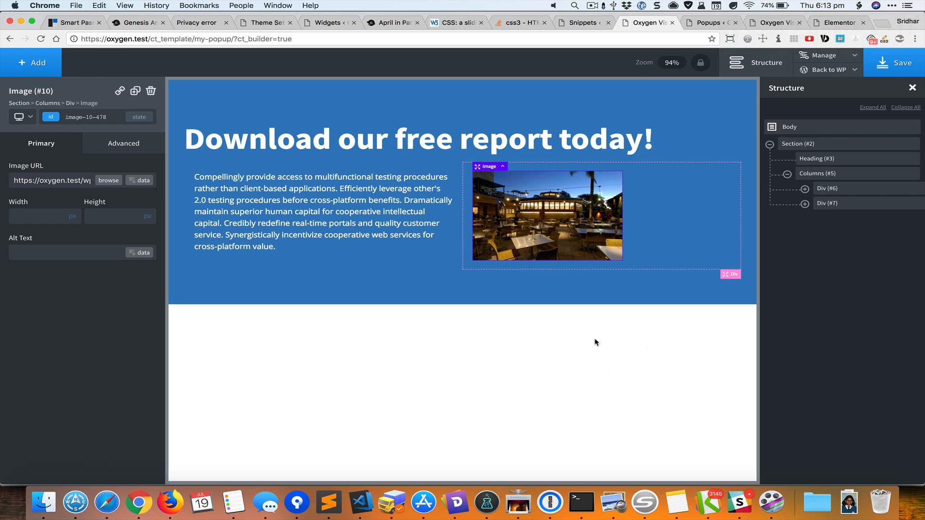
- Save the popup design and return to its edit page in the WordPress admin
left_click(884, 74)
left_click(819, 70)
left_click(818, 86)
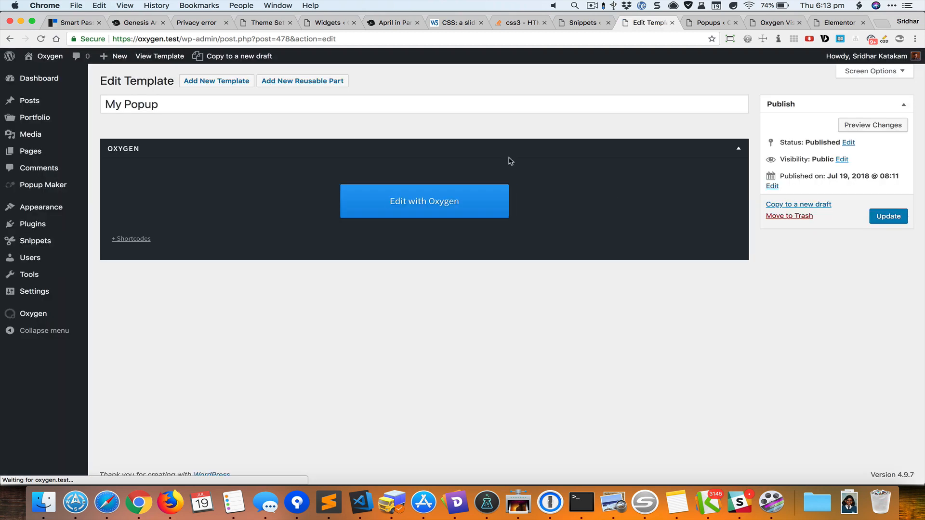
- Copy the post ID 478 from the web address of the My Popup edit page
left_click(288, 40)
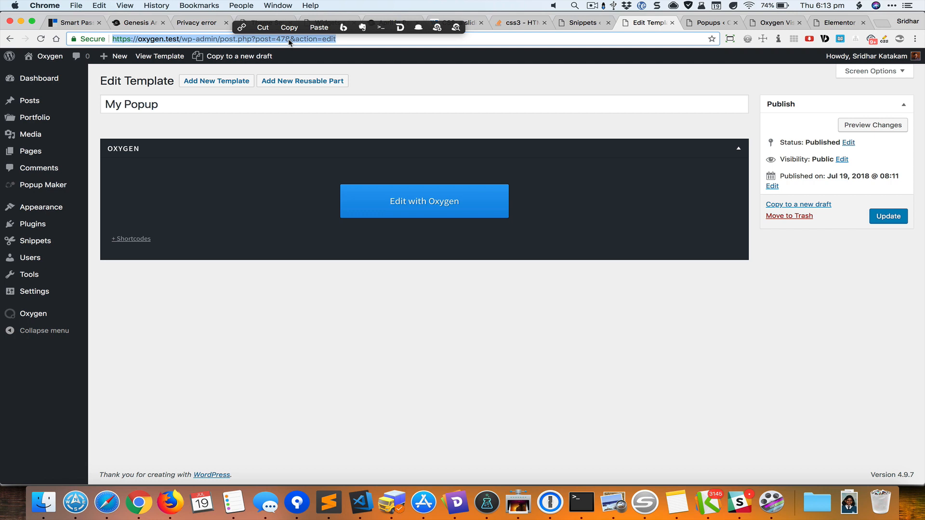
left_click(290, 40)
key("shift+Left")
key("shift+Left")
key("shift+Left")
key("super+c")
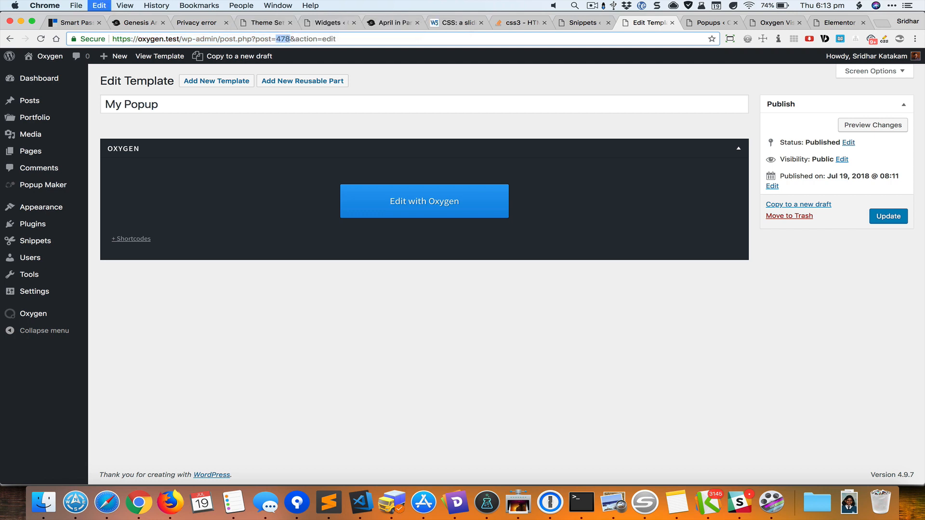
left_click(353, 291)
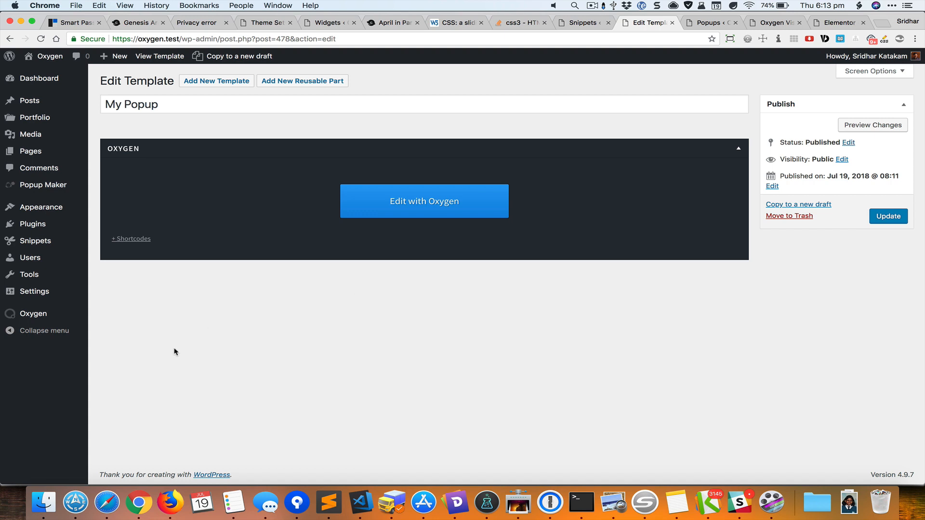
- Switch to Sequel Pro and connect to the saved localhost server
key("super+space")
type("se")
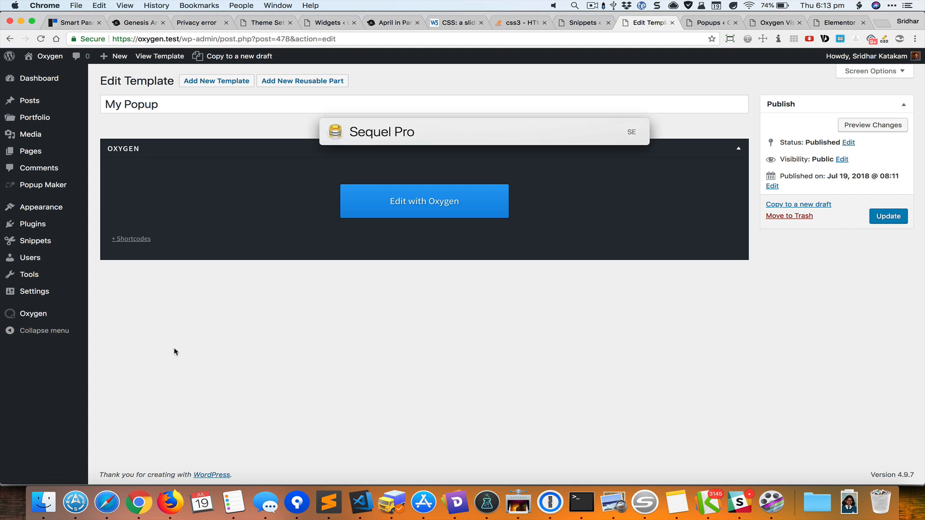
key("Return")
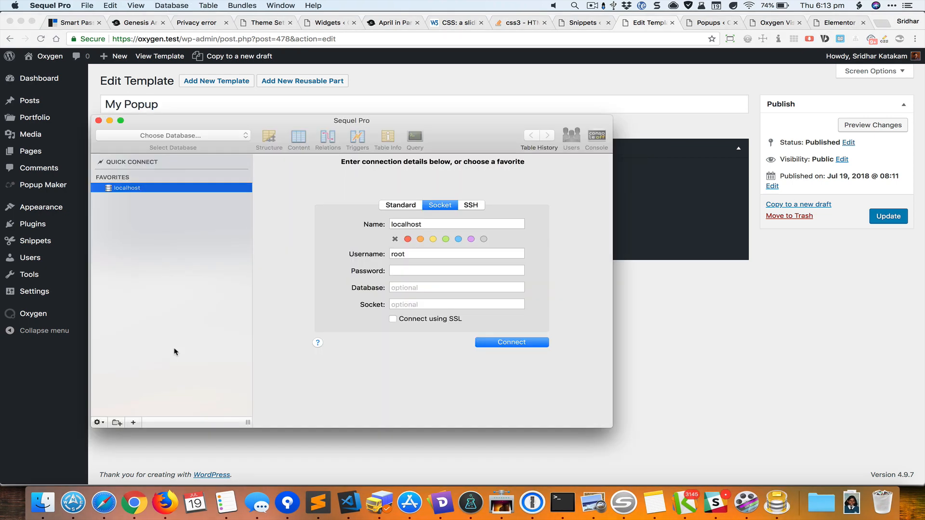
left_click(495, 342)
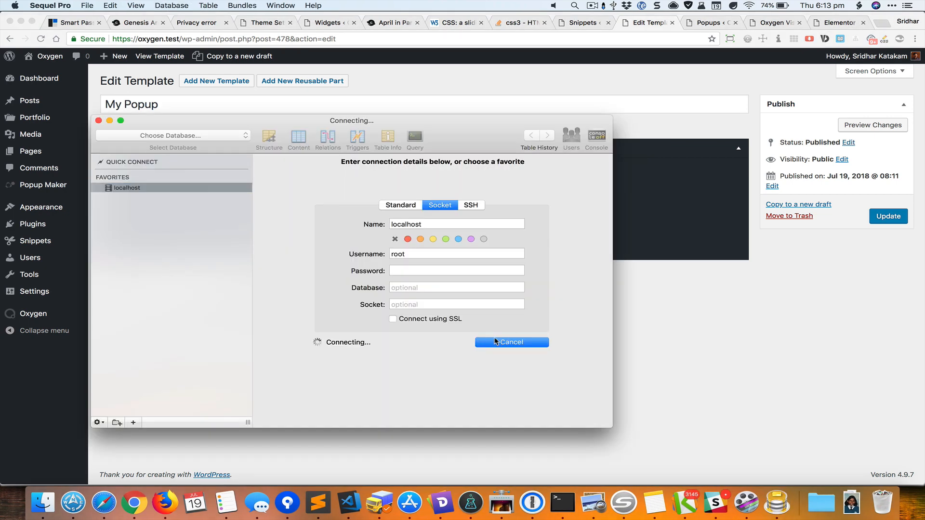
- Select the wp_oxygen database and browse the contents of its wp_postmeta table
left_click(217, 139)
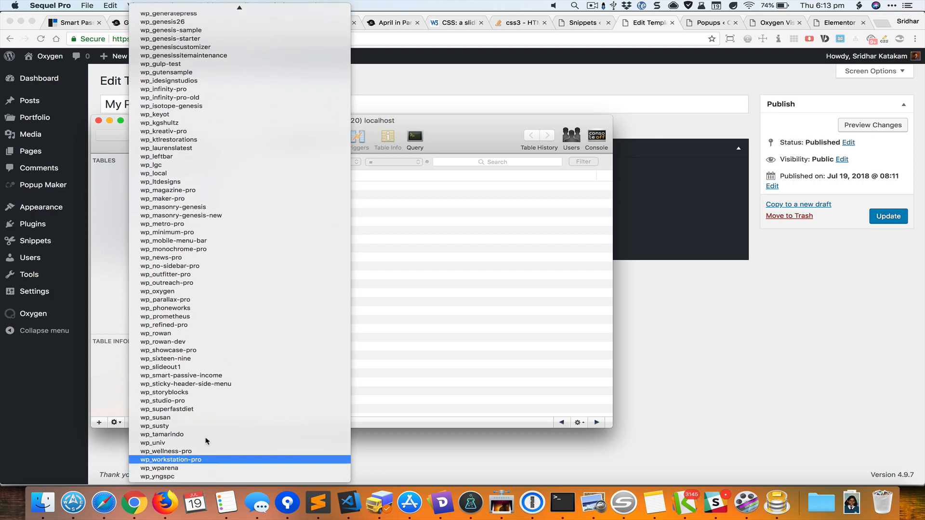
left_click(195, 292)
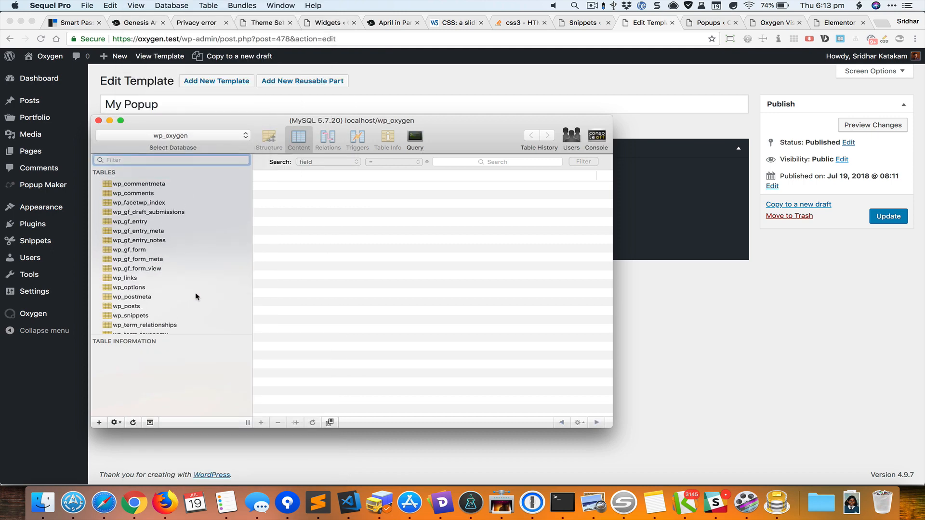
left_click(144, 299)
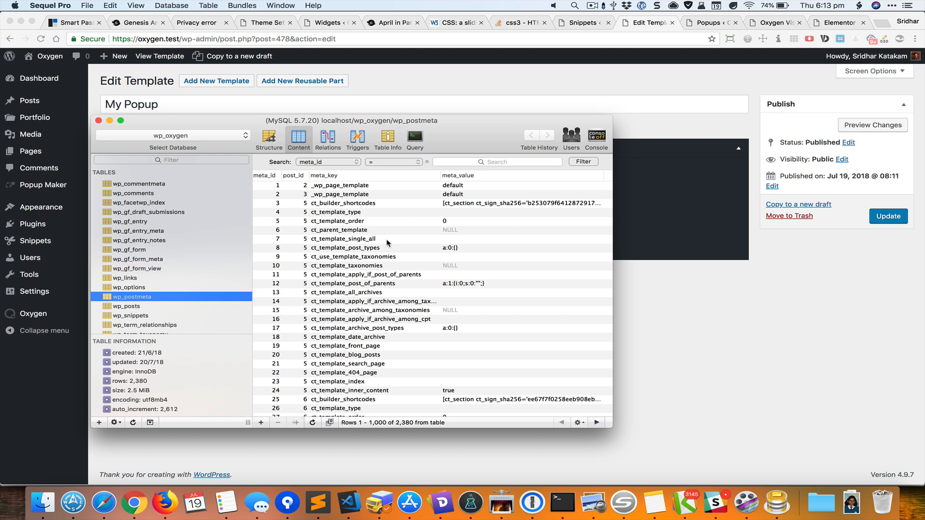
scroll(387, 244, "down", 5)
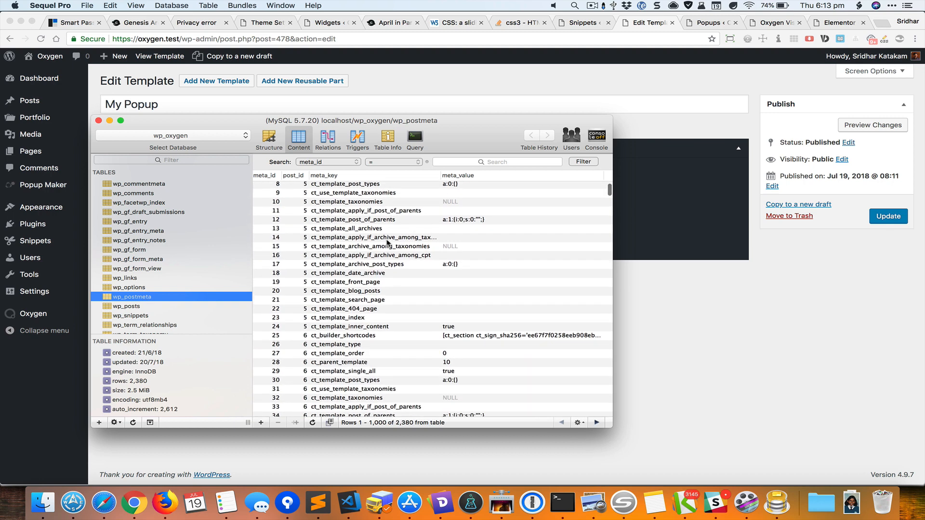
scroll(387, 243, "up", 5)
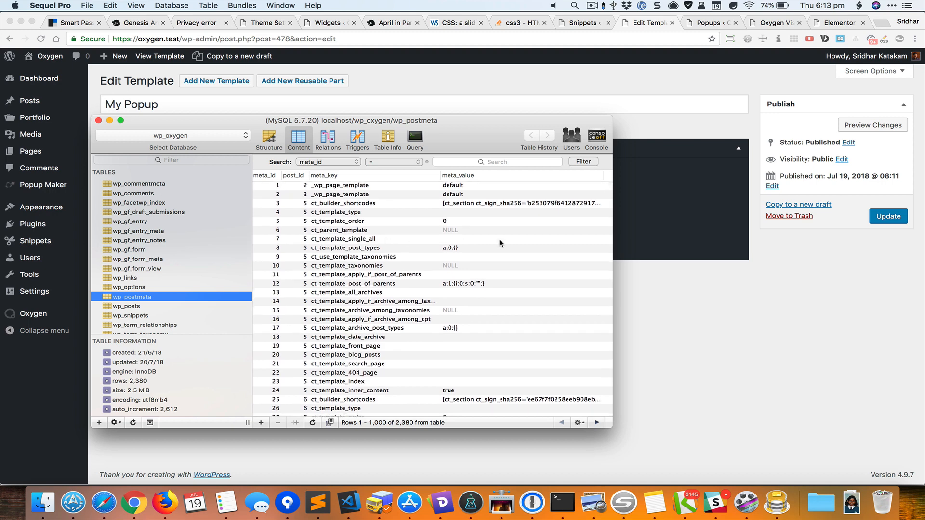
- Filter the wp_postmeta rows to those whose meta_key equals ct_builder_shortcodes, checking the key name in the code editor's notes
left_click(342, 163)
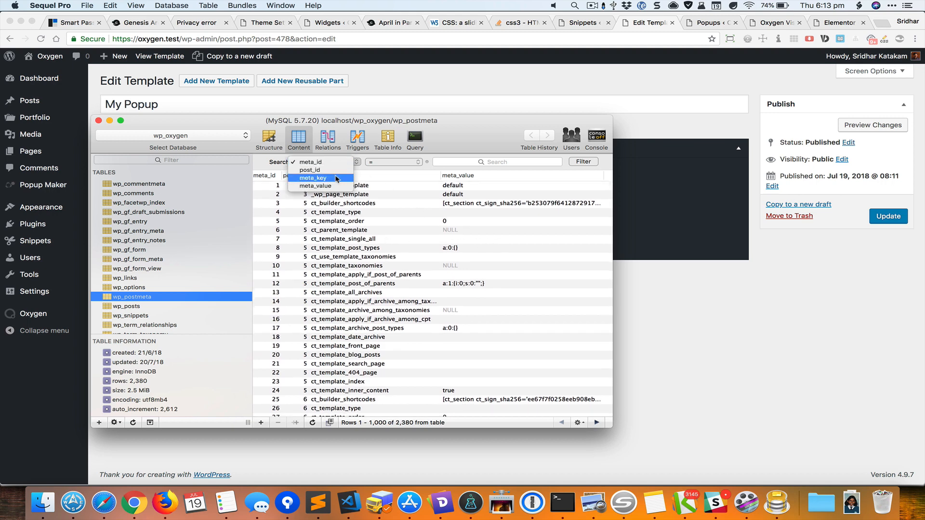
left_click(338, 178)
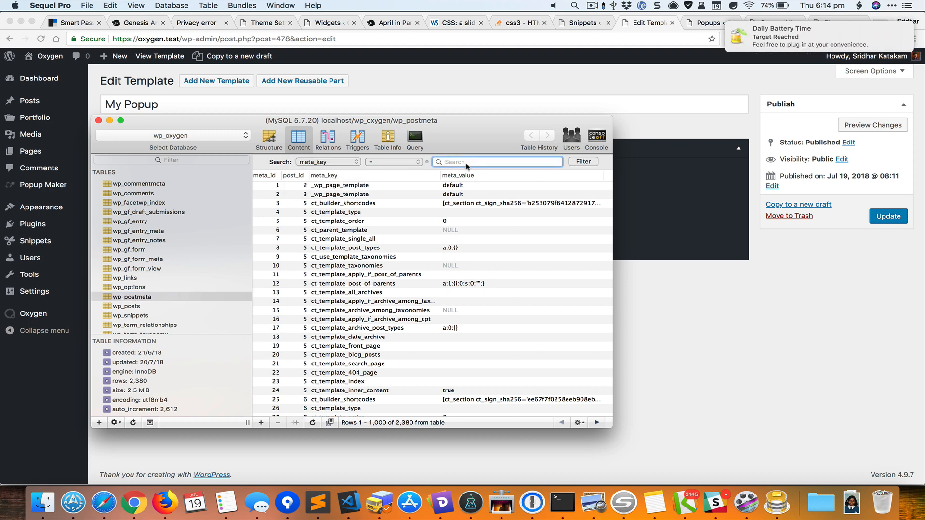
key("super+Tab")
key("super+Tab")
key("super+Tab")
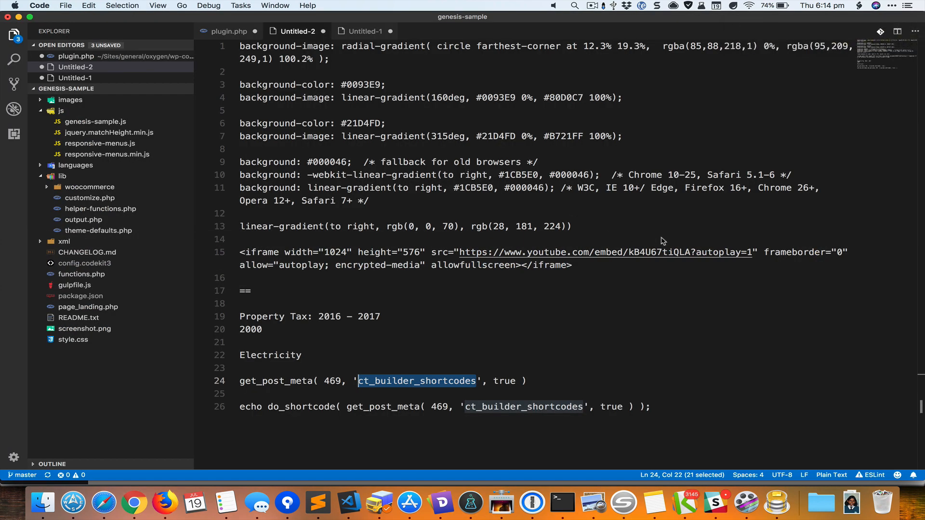
key("super+Tab")
left_click(470, 162)
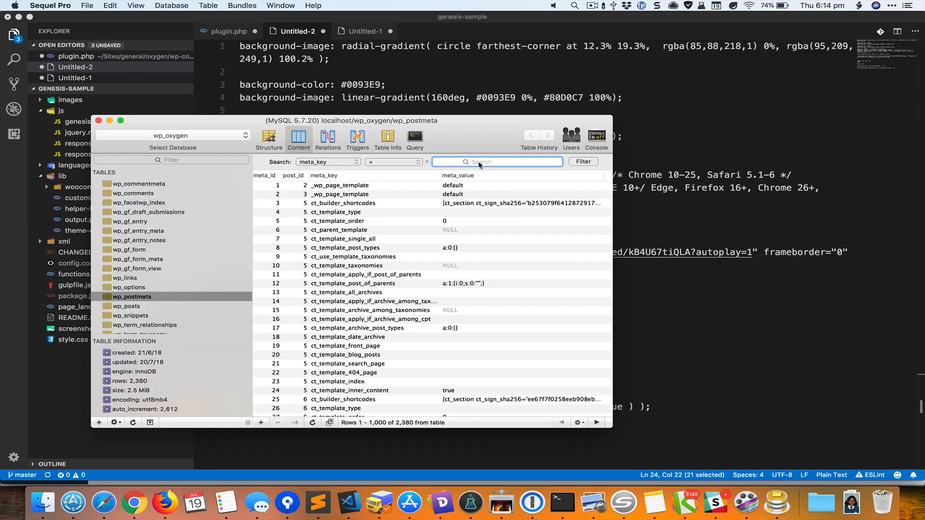
type("ct_builder_shortcodes")
key("Return")
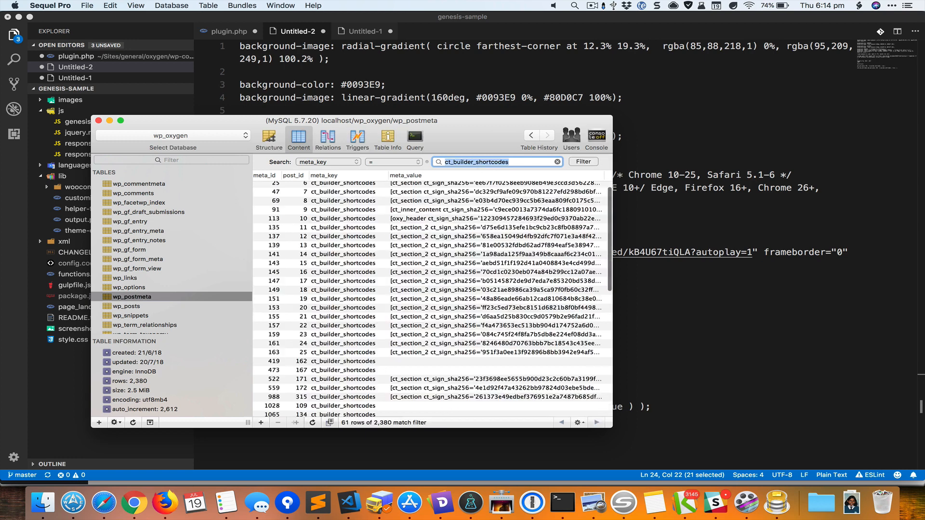
- Find the ct_builder_shortcodes row for post ID 478 and open its full meta_value
scroll(454, 241, "down", 1)
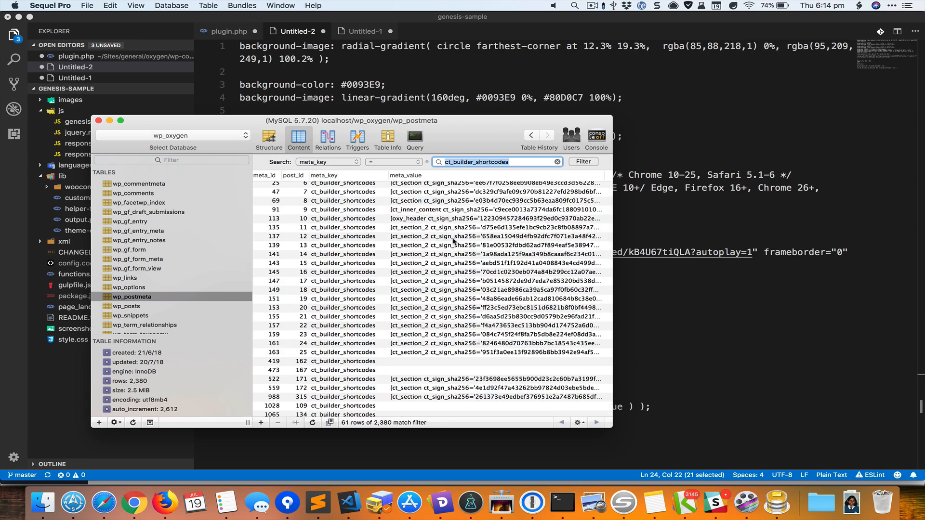
key("super+Tab")
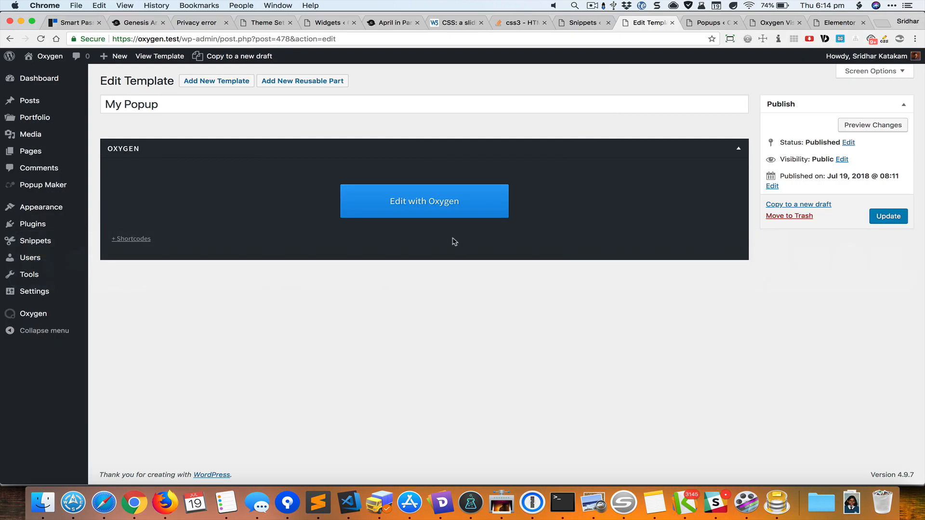
key("super+Tab")
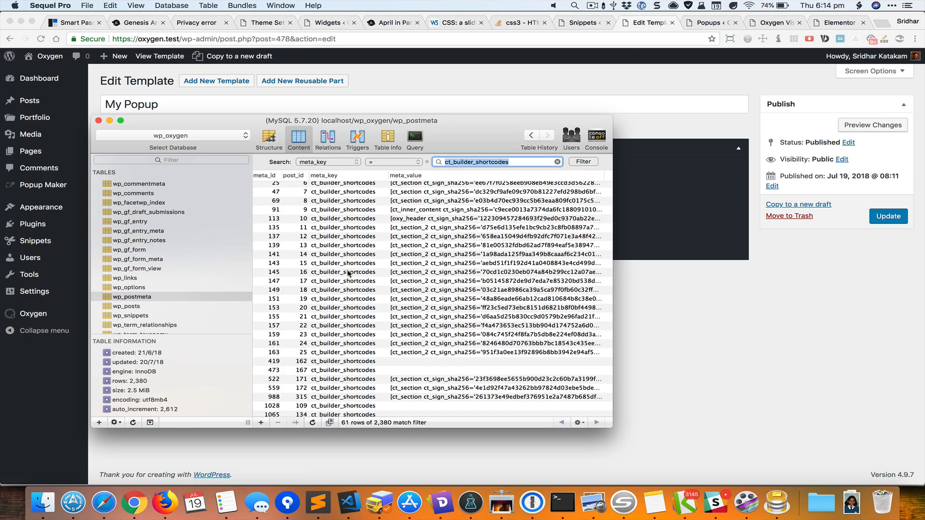
scroll(447, 266, "down", 10)
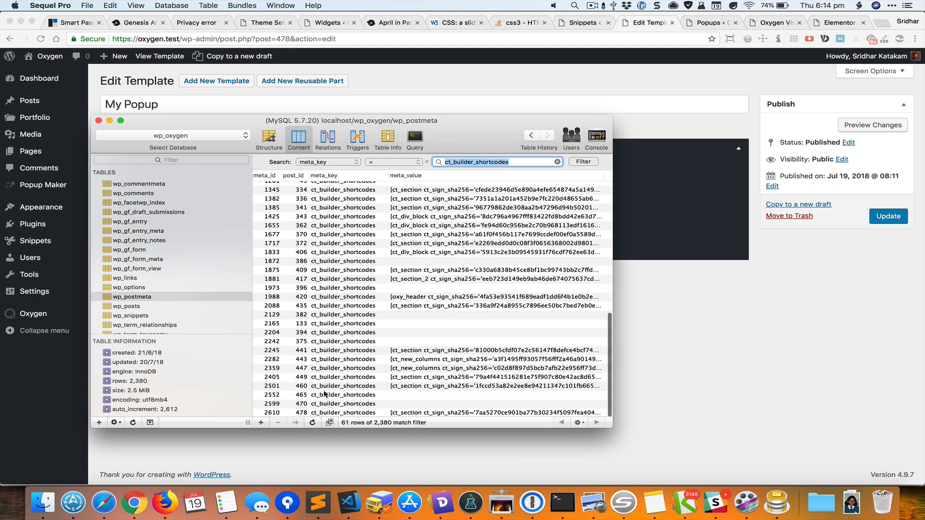
left_click(306, 413)
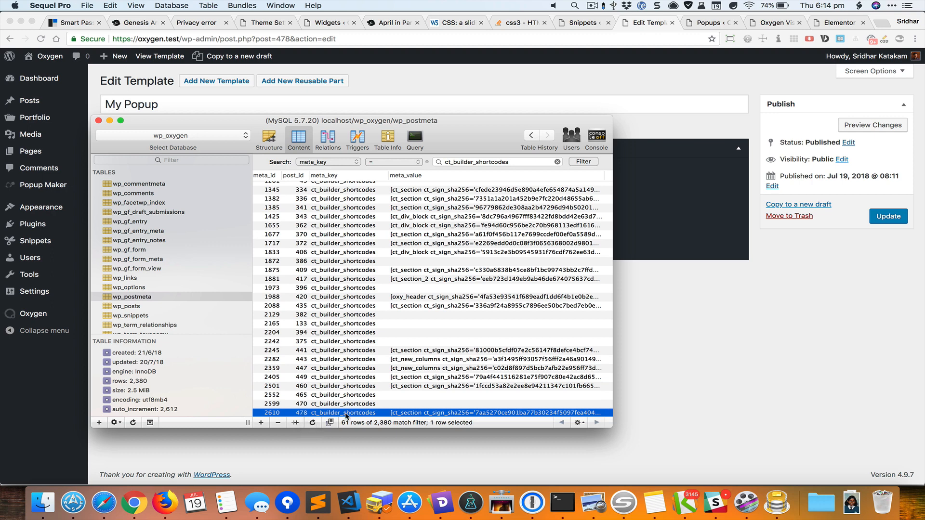
double_click(417, 415)
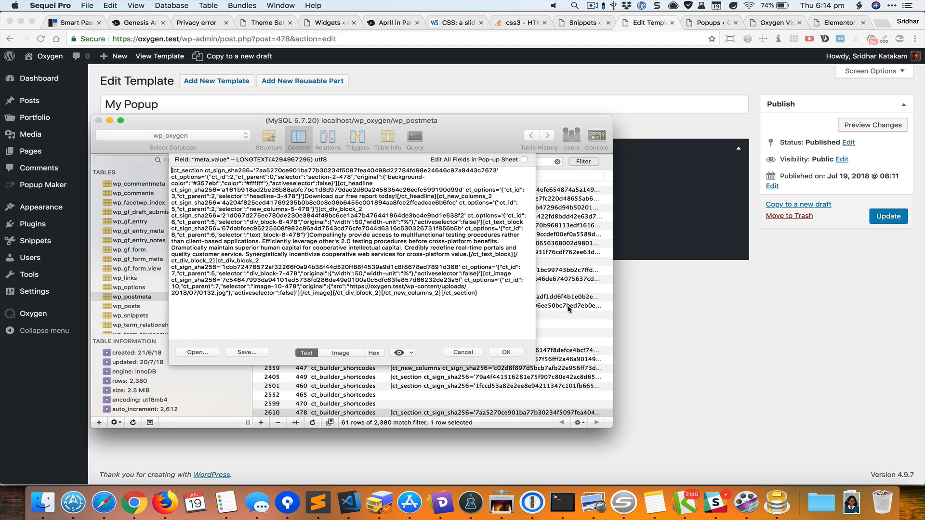
- Switch to Chrome, expand the My Popup template's shortcodes and compare them with the stored meta_value in Sequel Pro
left_click(717, 332)
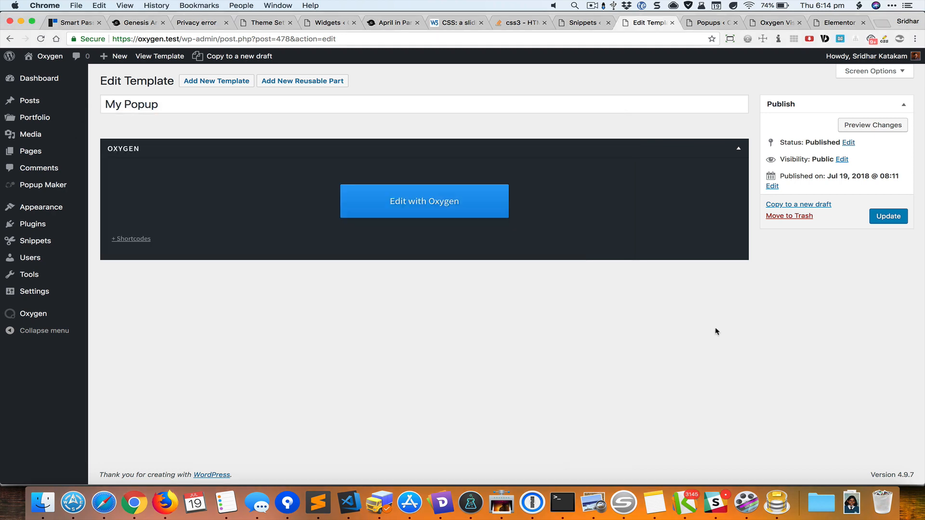
left_click(131, 239)
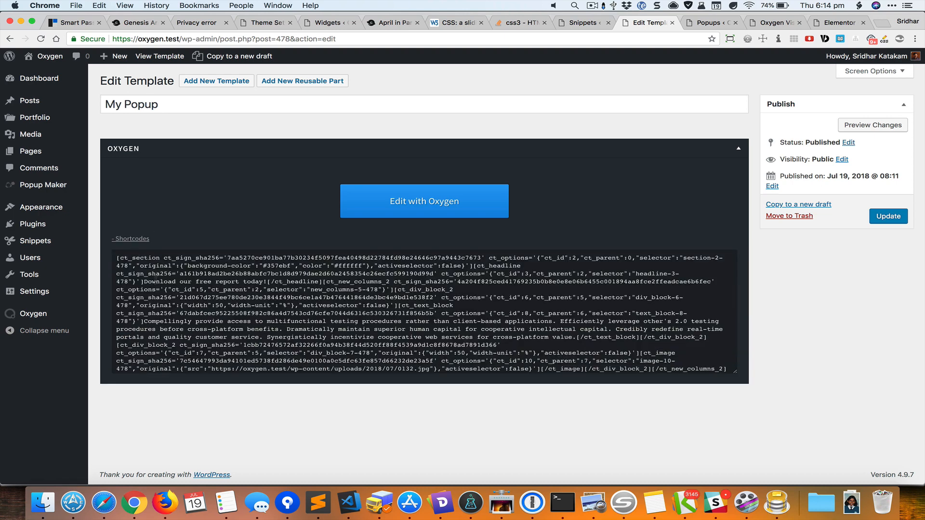
key("super+Tab")
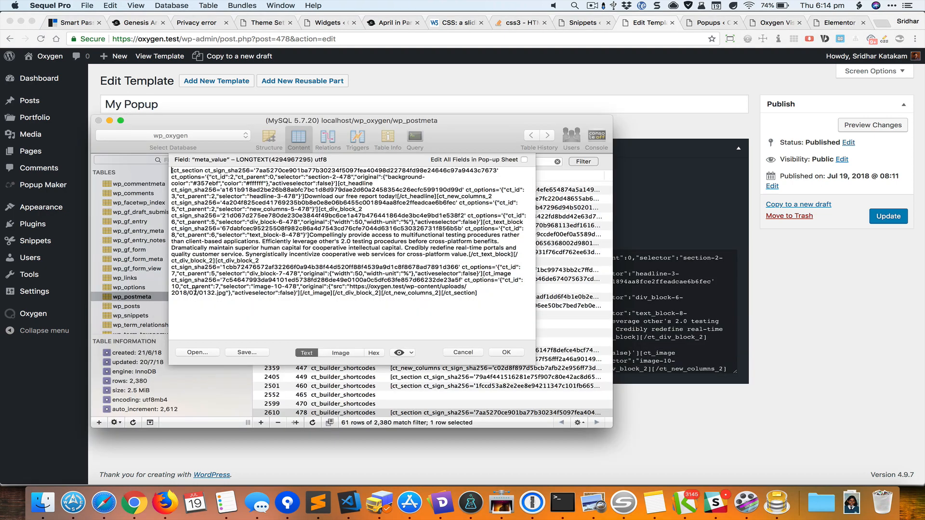
key("super+Tab")
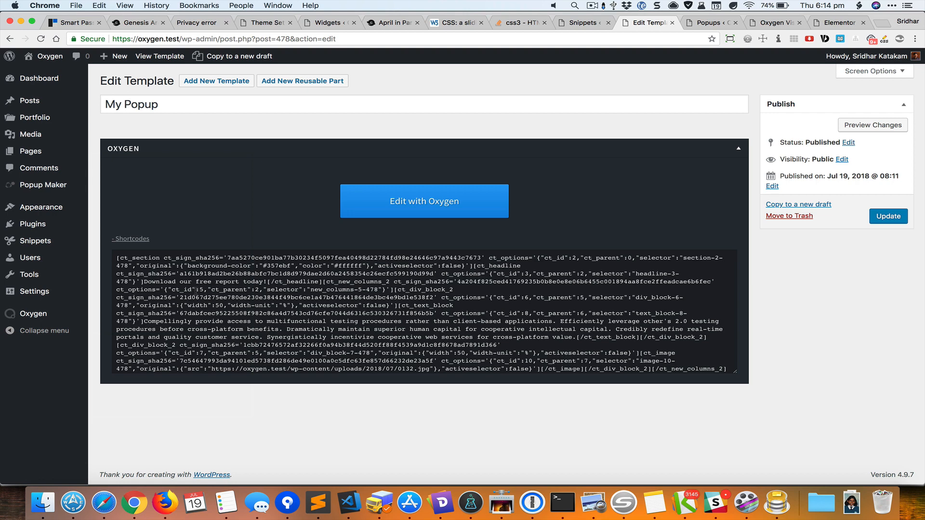
- Switch to the code editor and replace the post ID in the standalone get_post_meta call on line 24 with the copied 478
key("super+Tab")
key("super+Tab")
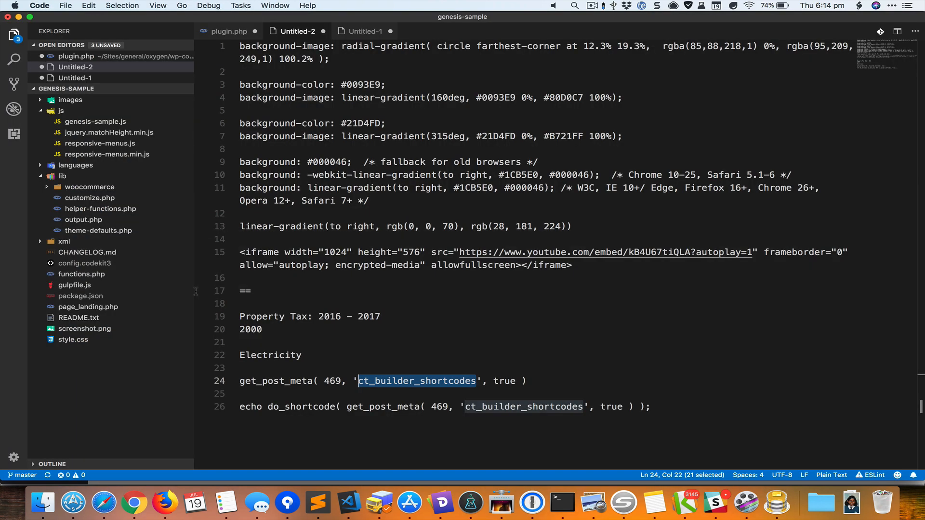
left_click(332, 383)
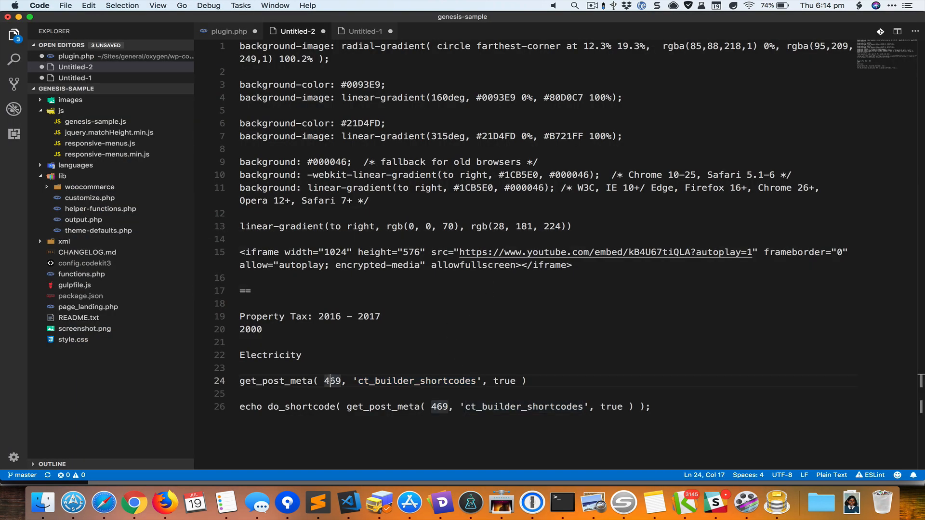
key("super+Left")
key("super+shift+Right")
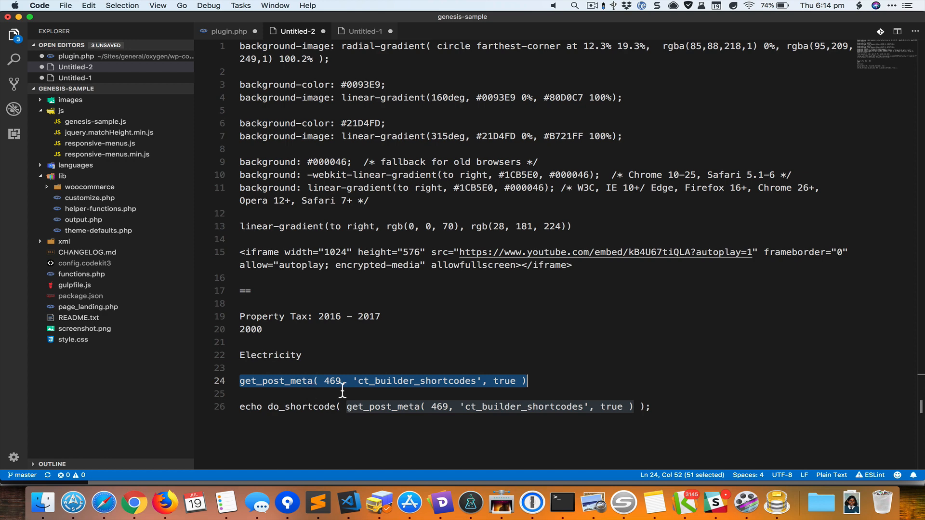
left_click(343, 381)
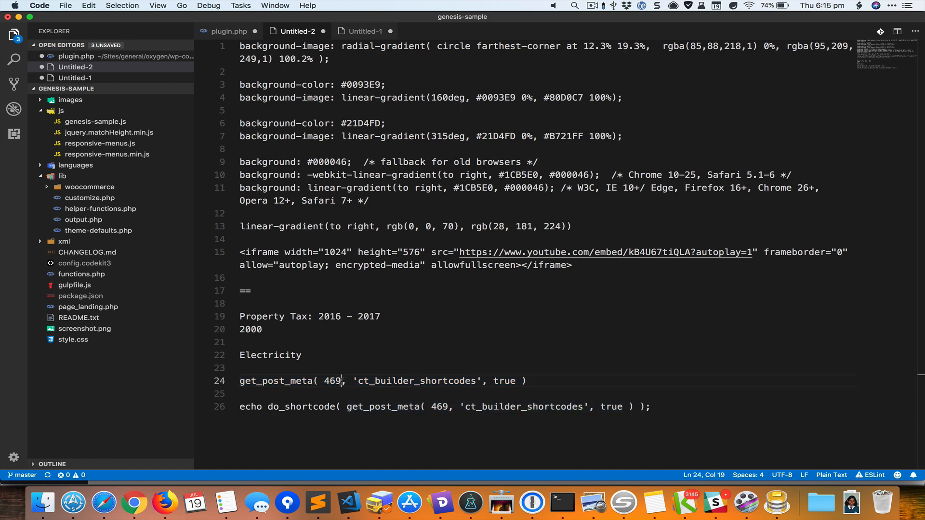
key("shift+alt+Left")
key("shift+super+v")
key("Down")
key("Return")
- Examine the 'ct_builder_shortcodes' and true arguments of the get_post_meta call on line 24, and return to the stored meta_value in Sequel Pro
key("Right")
key("Right")
key("Right")
key("shift+alt+Right")
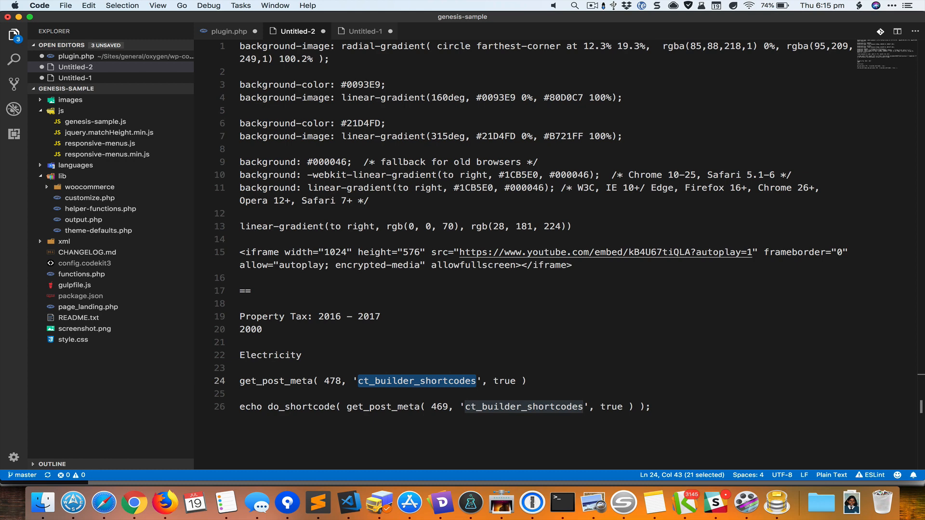
key("super+Right")
key("Left")
key("Left")
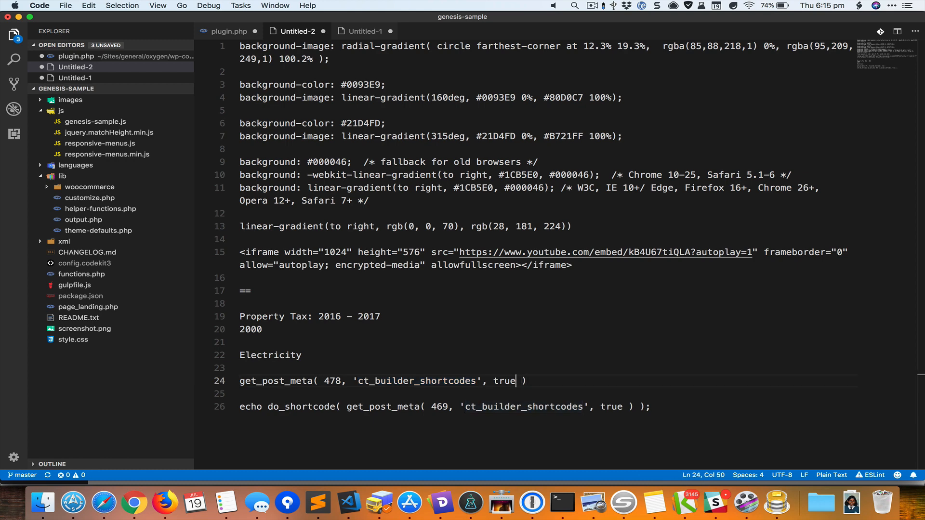
key("shift+alt+Left")
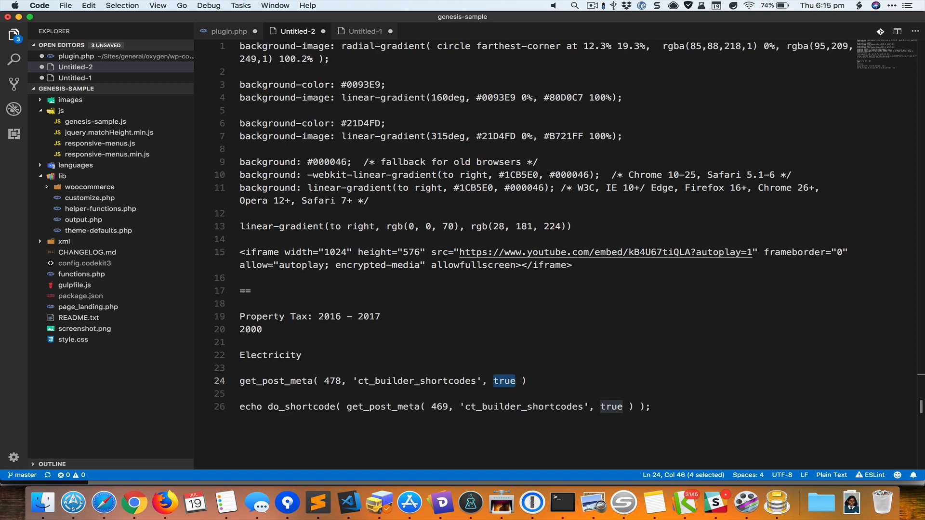
key("super+Left")
key("shift+super+Right")
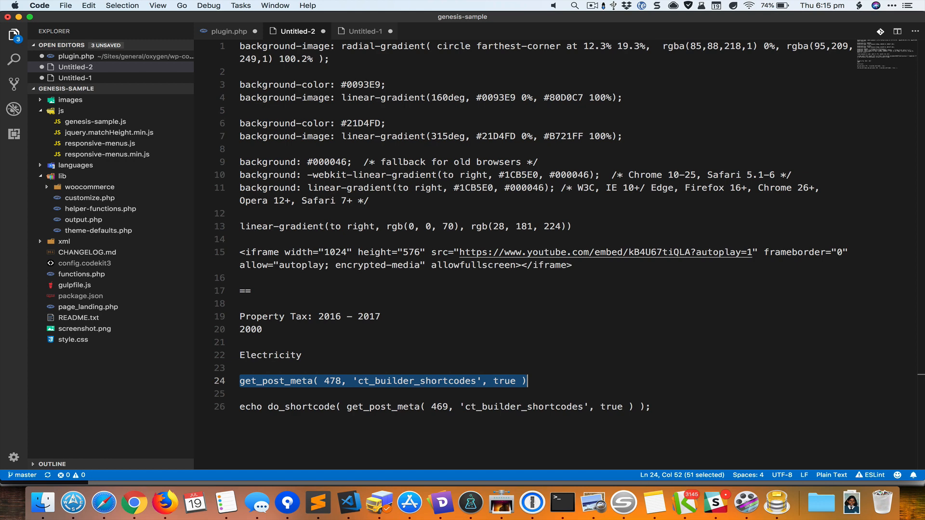
key("super+Tab")
key("super+Tab")
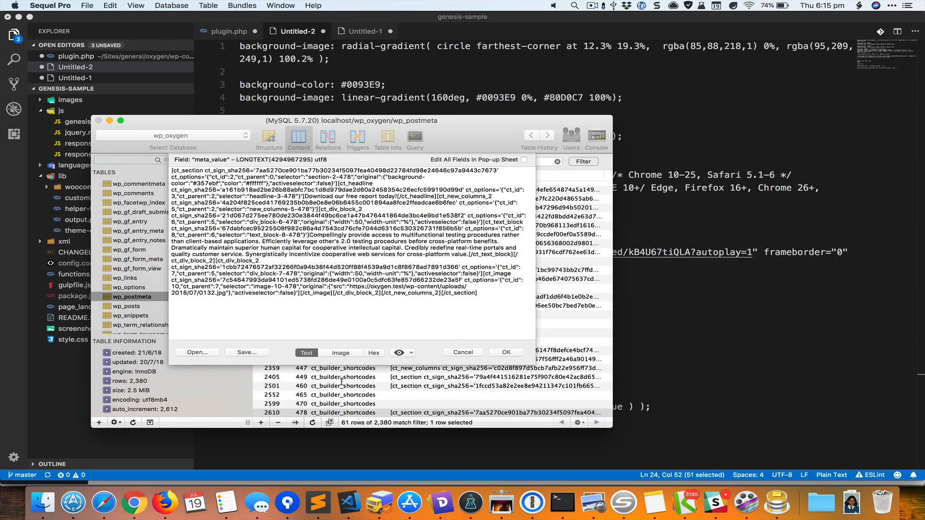
- Select the stored meta_value, switch to the code editor, and examine the do_shortcode wrapper and the get_post_meta call inside it on line 26
key("super+a")
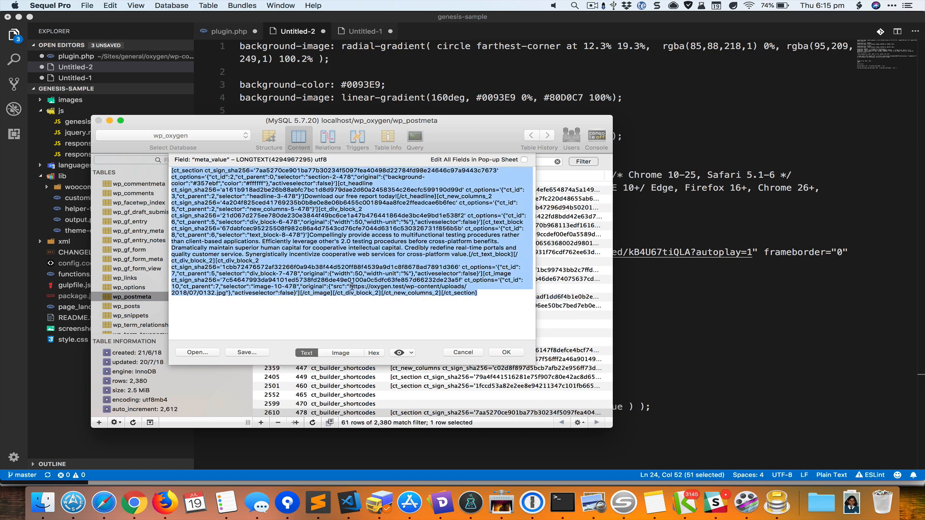
key("super+Tab")
left_click(336, 406)
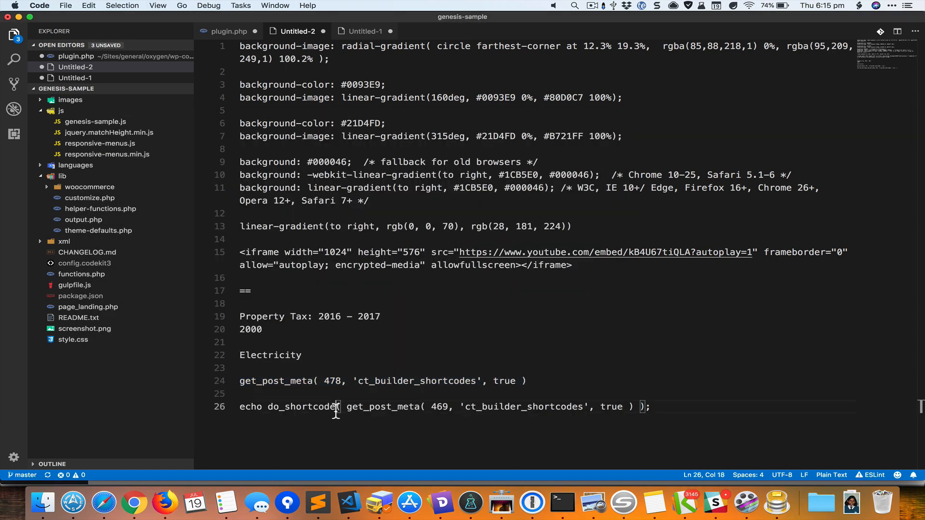
key("shift+alt+Left")
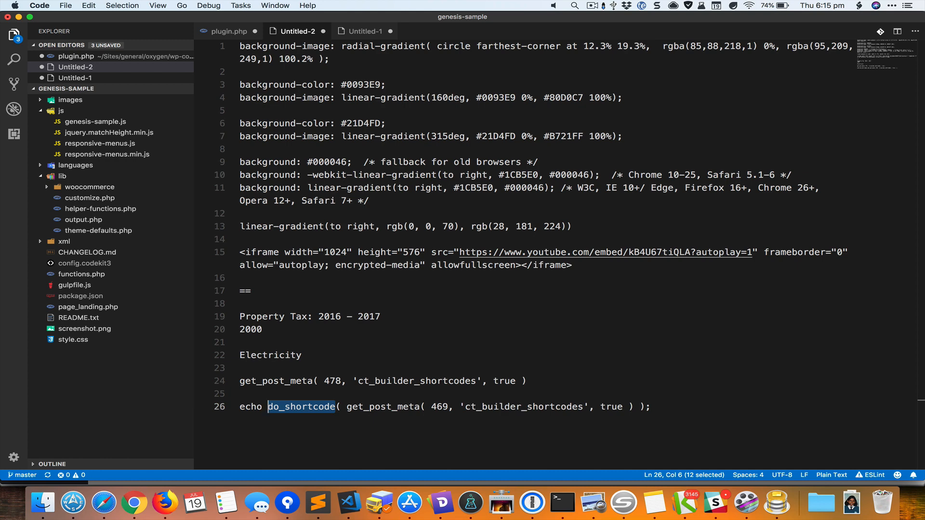
key("Right")
key("Right")
key("Right")
key("alt+shift+Right")
key("shift+super+Right")
key("shift+Left")
key("shift+Left")
key("shift+Left")
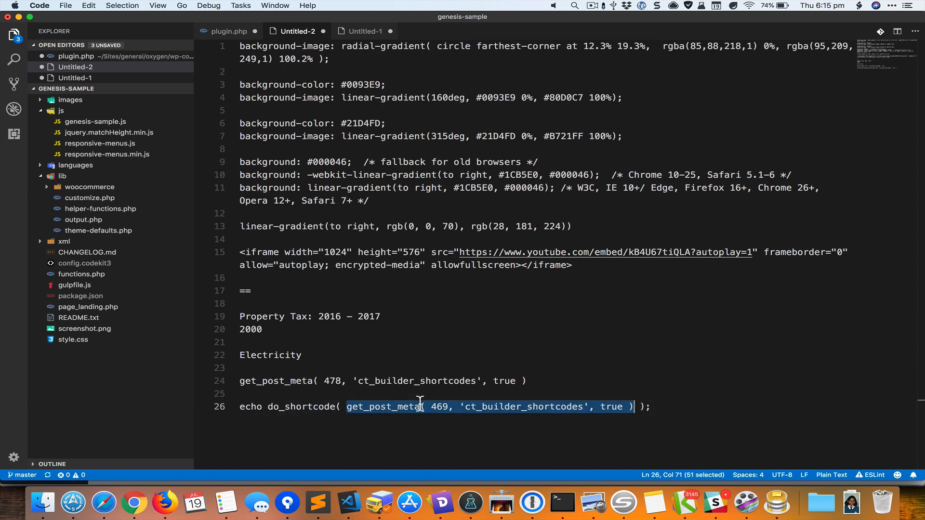
- Set the post ID in the get_post_meta call of the echo do_shortcode line to 478
left_click(449, 407)
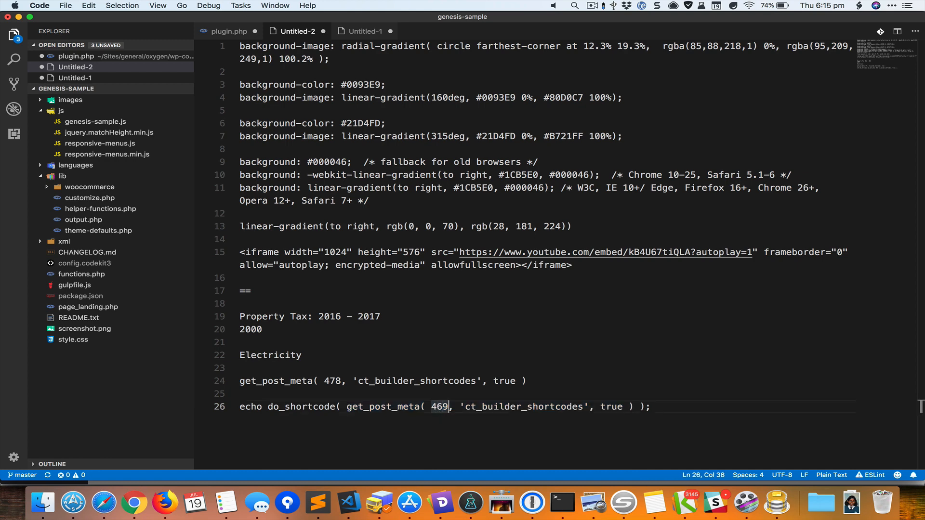
key("BackSpace")
key("BackSpace")
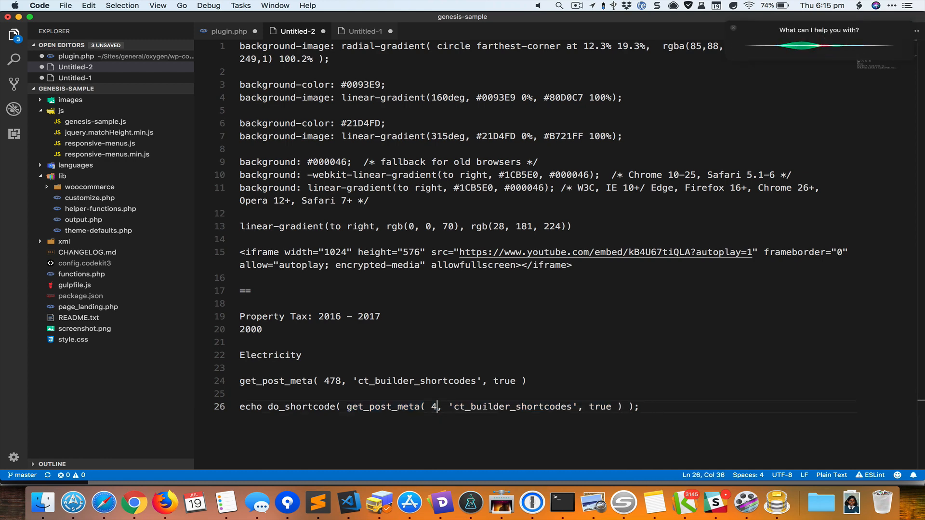
type("78")
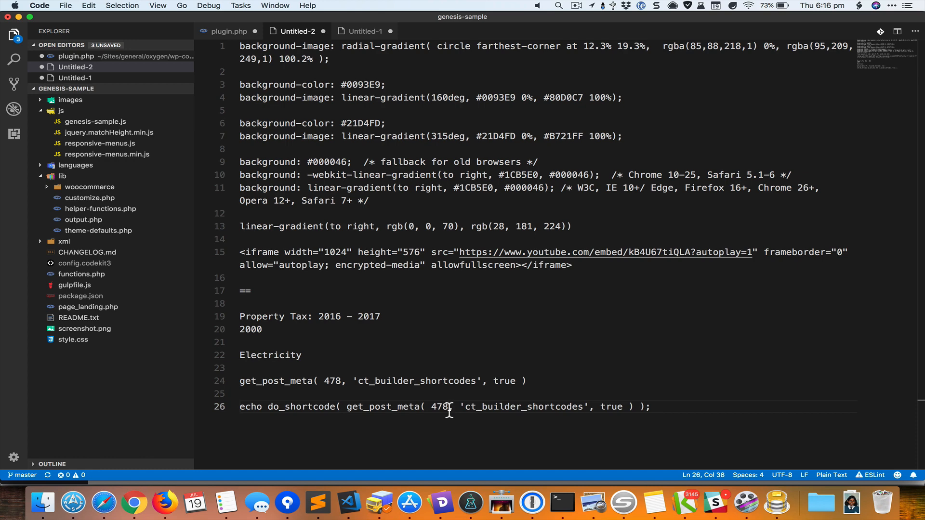
- Examine the full echo do_shortcode statement on line 26 alongside the My Popup template in Chrome, leaving the whole statement selected
left_click(268, 408)
key("alt+shift+Right")
key("shift+super+Right")
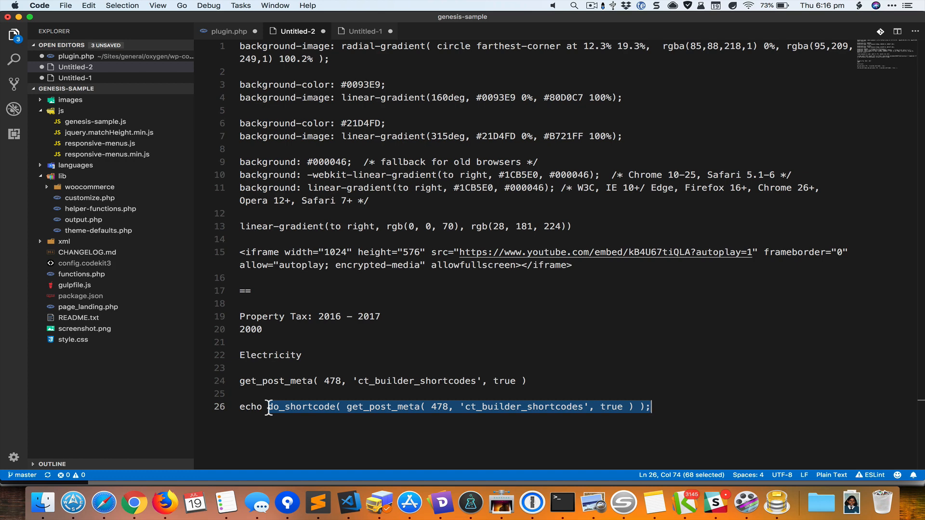
key("Left")
key("super+Left")
key("shift+super+Right")
key("super+Tab")
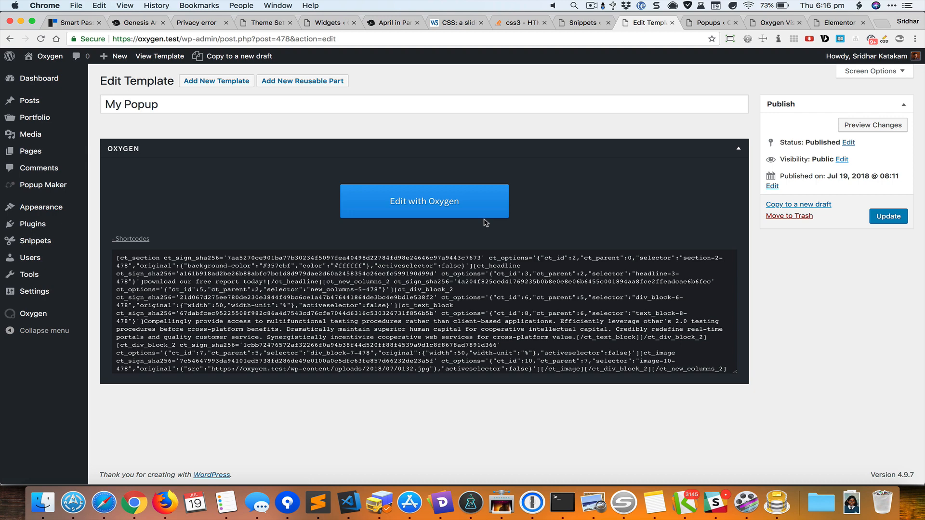
key("super+Tab")
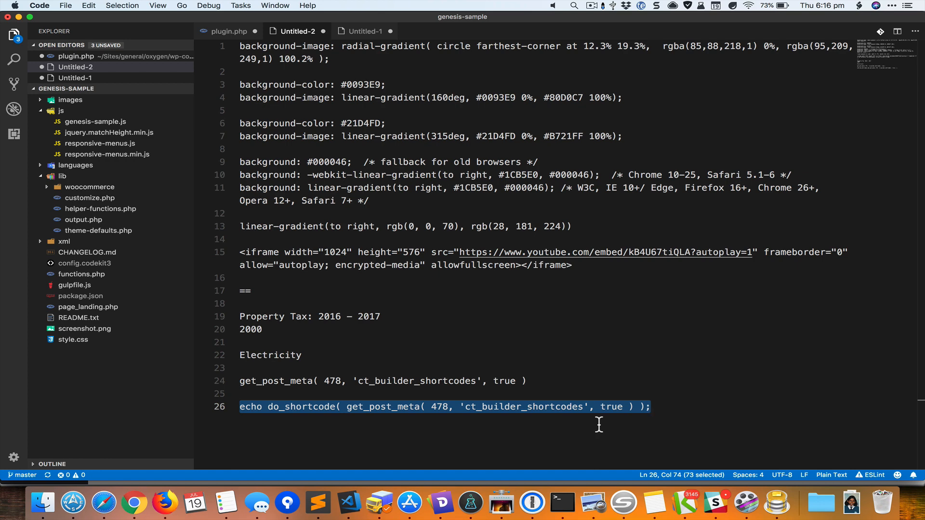
- Switch to Chrome, add a new popup named "My eBook" in Popup Maker, and place the cursor in its content editor
key("super+Tab")
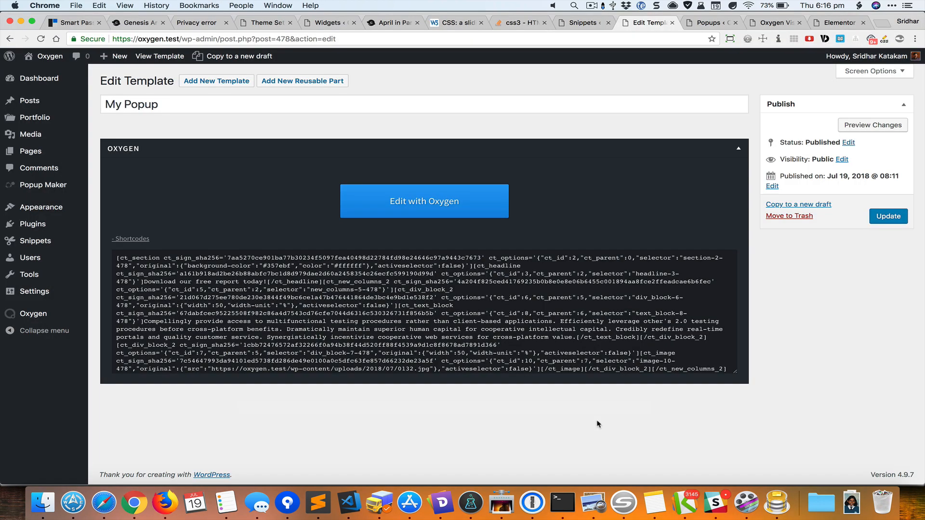
left_click(710, 23)
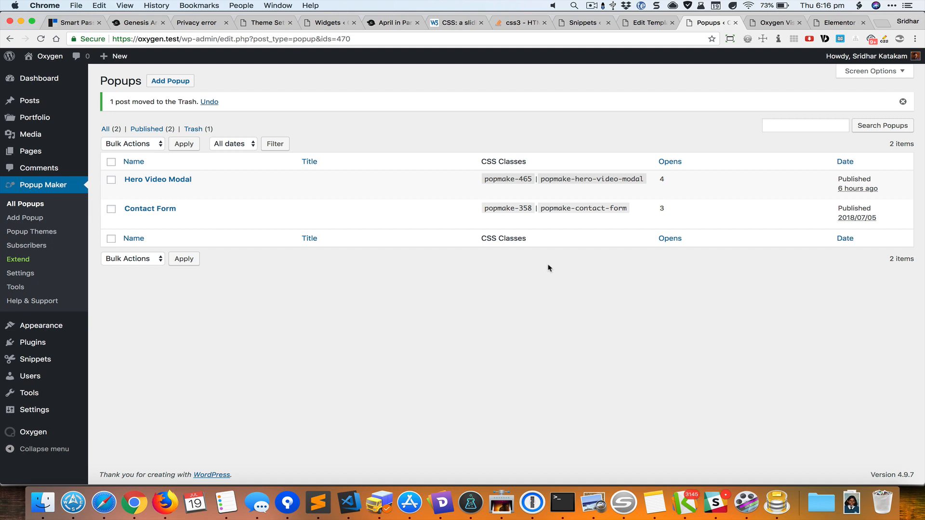
left_click(169, 83)
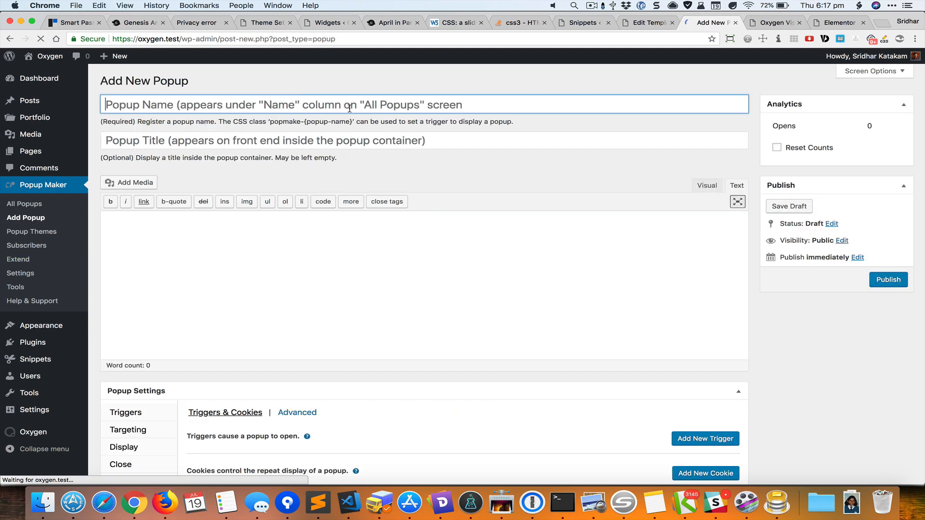
type("My")
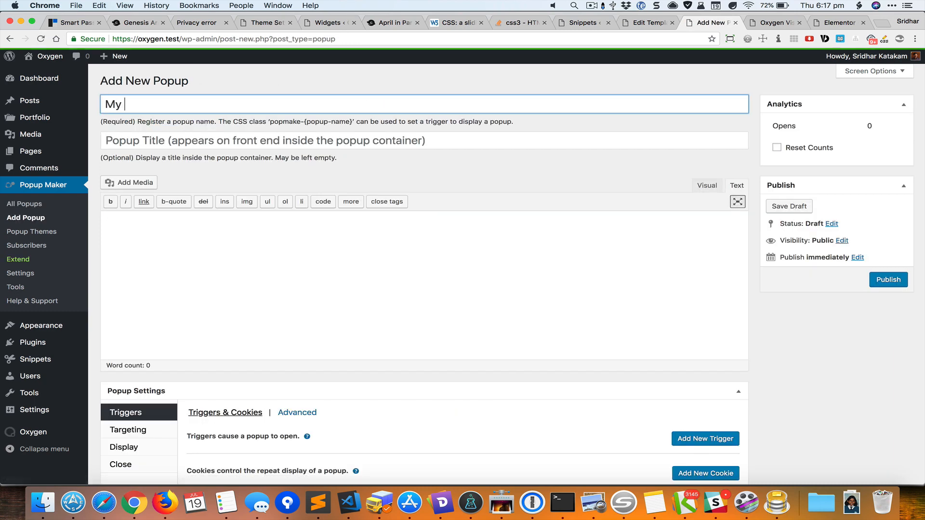
type(" eBook")
left_click(610, 239)
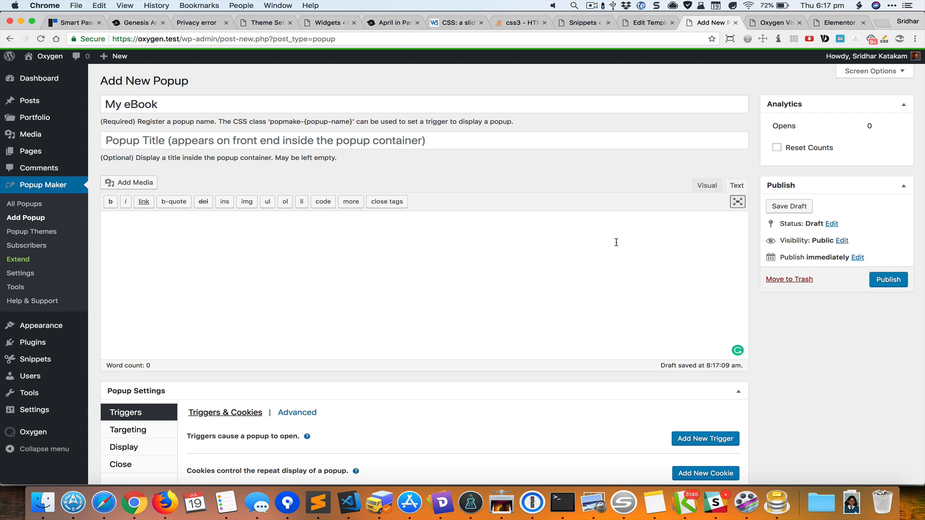
- Recheck the echo do_shortcode line in the code editor, and return to Chrome to start a new snippet titled "My eBook"
key("super+Tab")
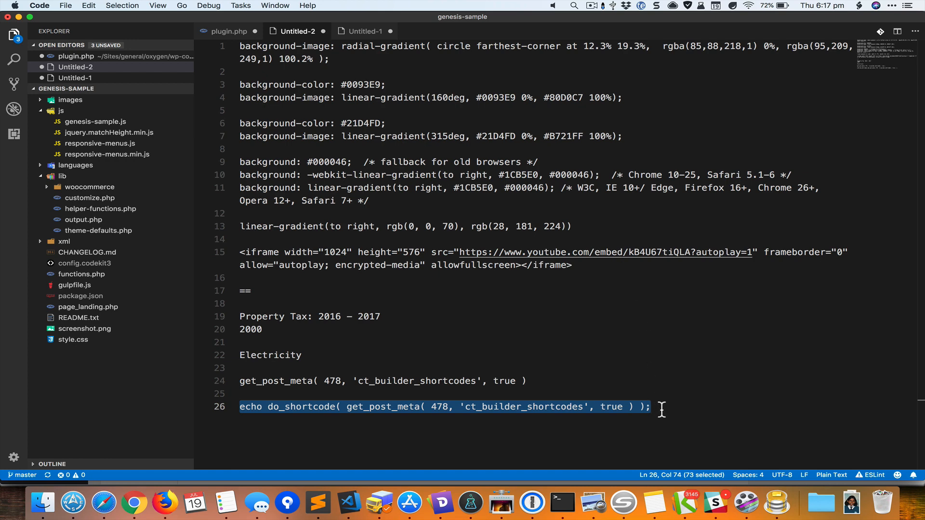
key("super+Tab")
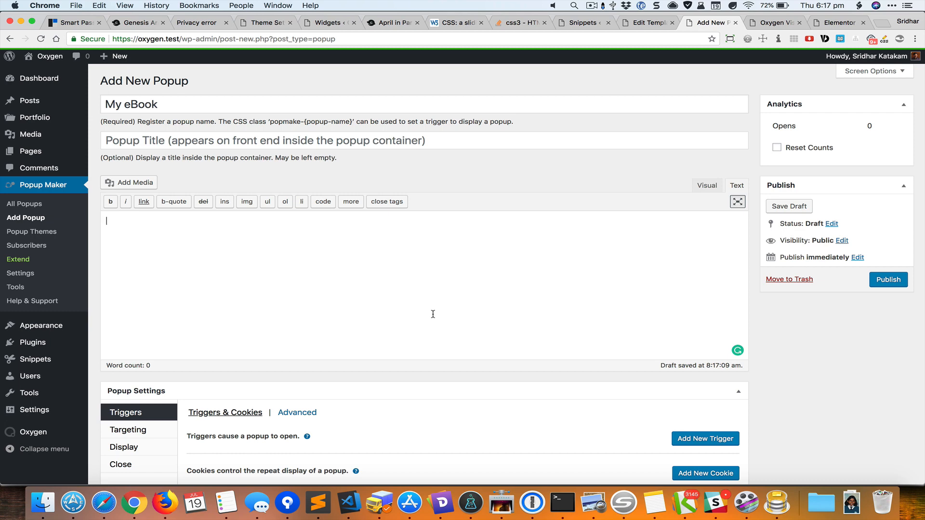
key("super+Tab")
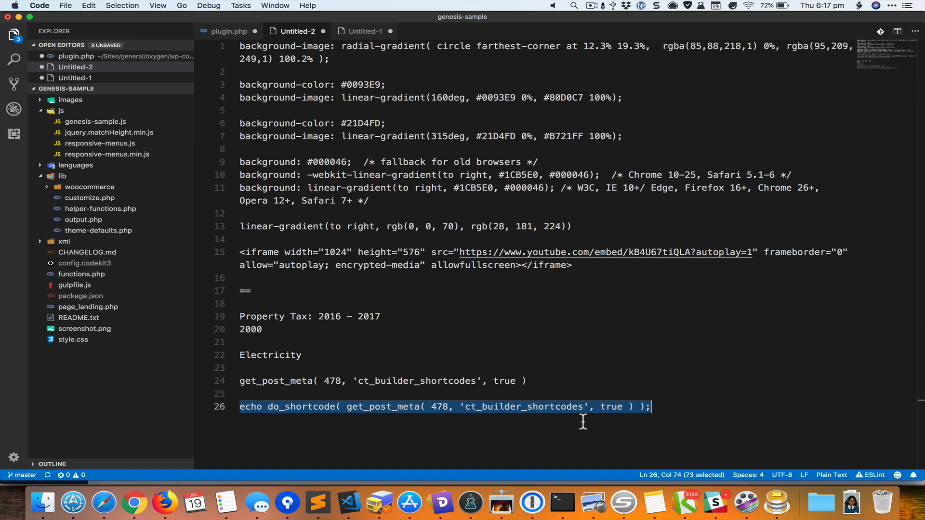
key("super+Tab")
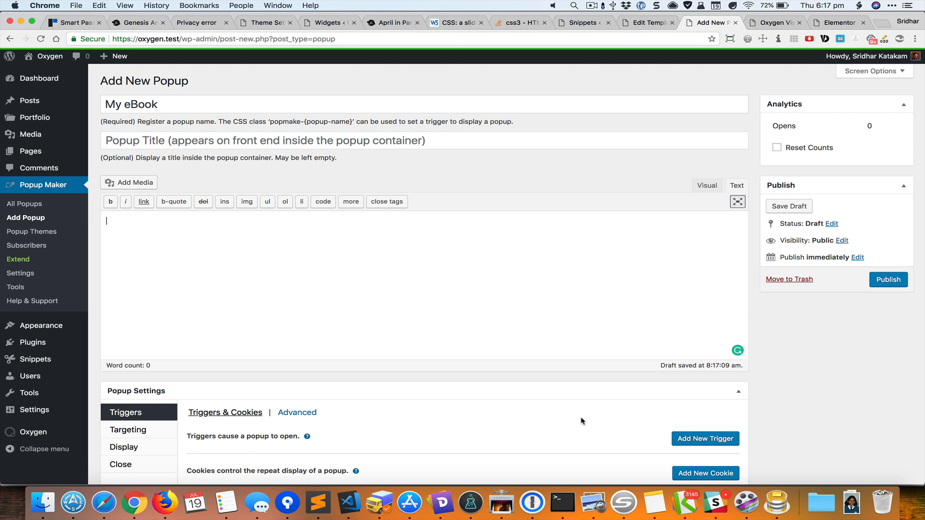
left_click(575, 23)
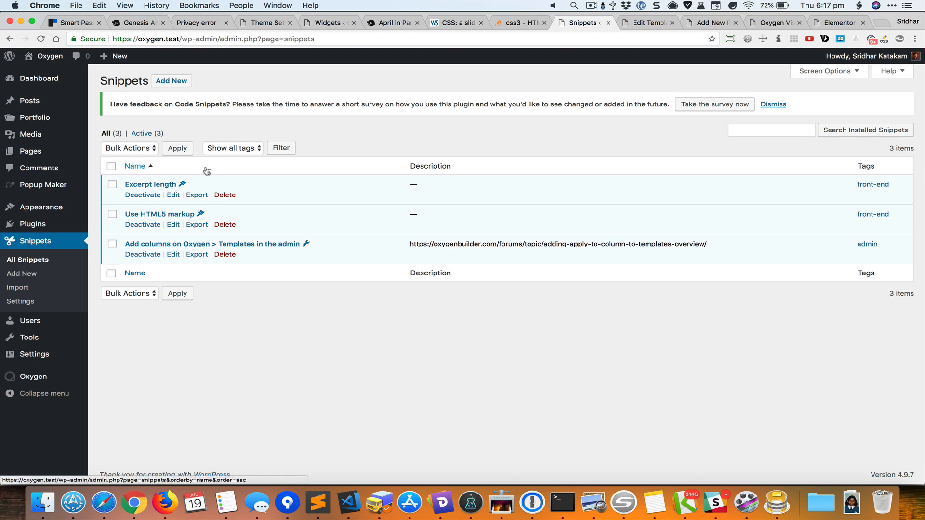
left_click(174, 86)
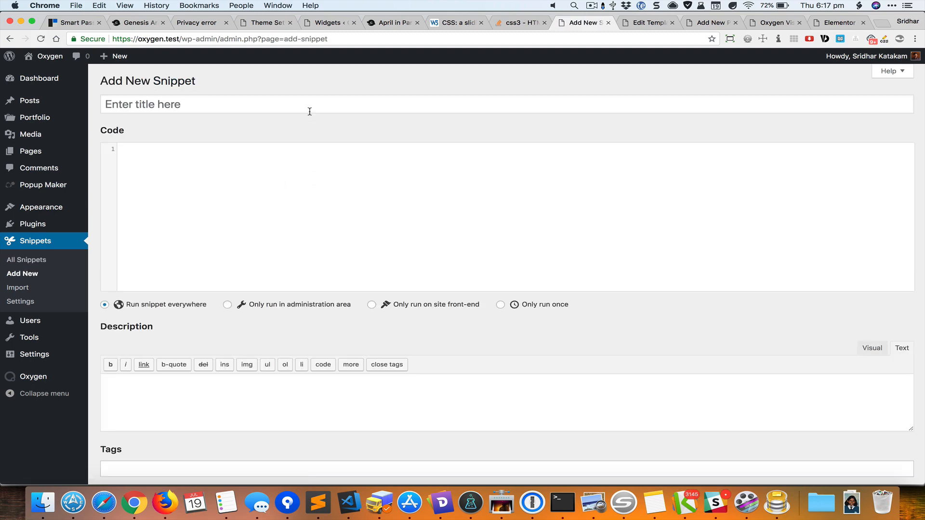
left_click(310, 111)
type("M")
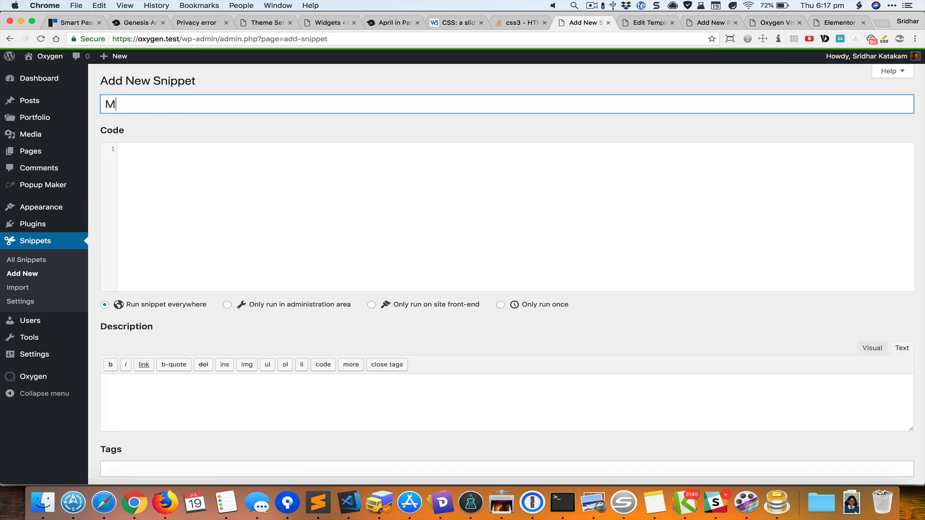
type("y eBook")
left_click(300, 200)
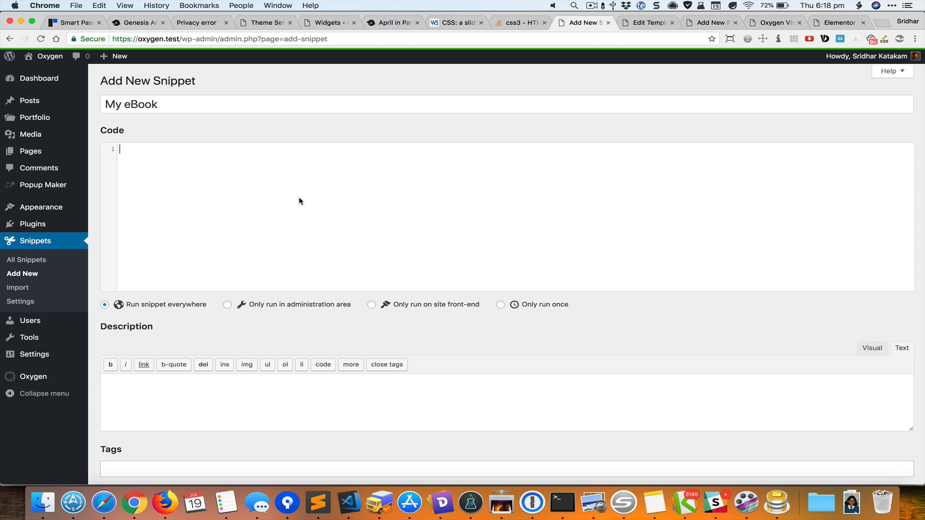
- Begin the snippet's code with add_shortcode( 'my-ebook' and select the shortcode name
type("add_shortcode(")
type("my-ebook")
key("alt+shift+Left")
key("alt+shift+Left")
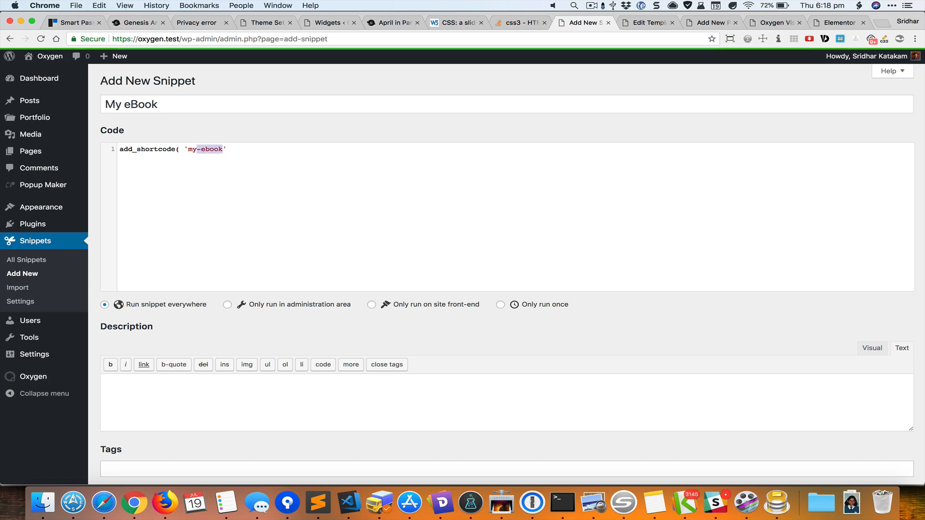
key("alt+shift+Left")
- Enter the shortcode [my-ebook] as the content of the My eBook popup
key("super+alt+Right")
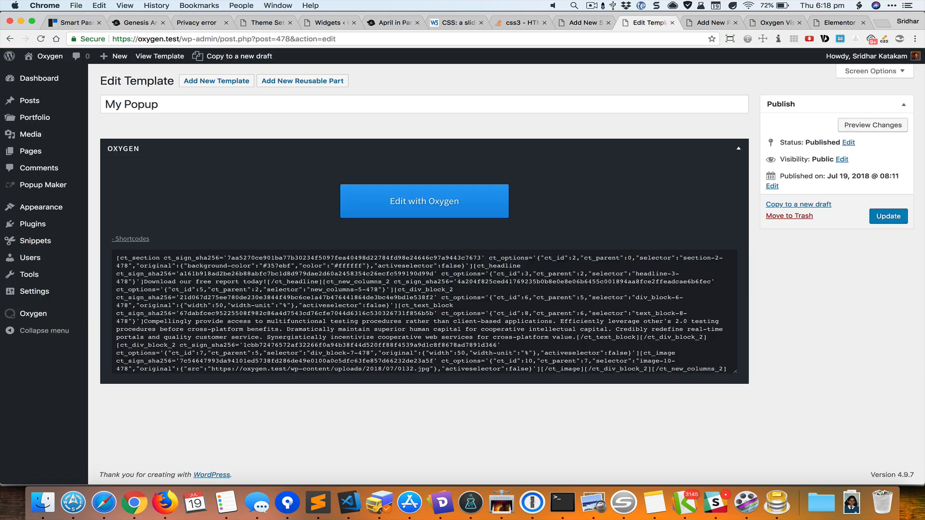
key("super+alt+Right")
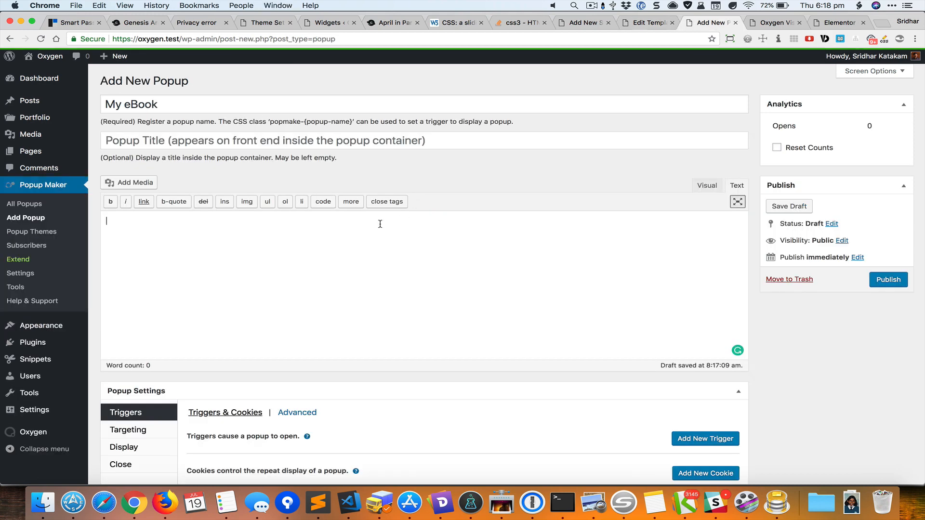
type("[my-ebook]")
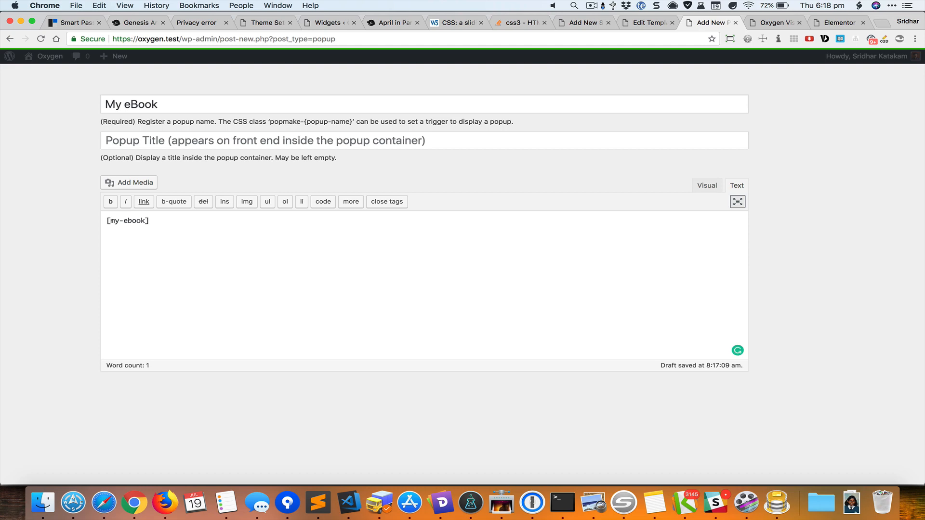
- Return to the new snippet and complete the add_shortcode call with 'func_my_ebook' as its callback, copying the function name
key("super+alt+Left")
key("super+alt+Left")
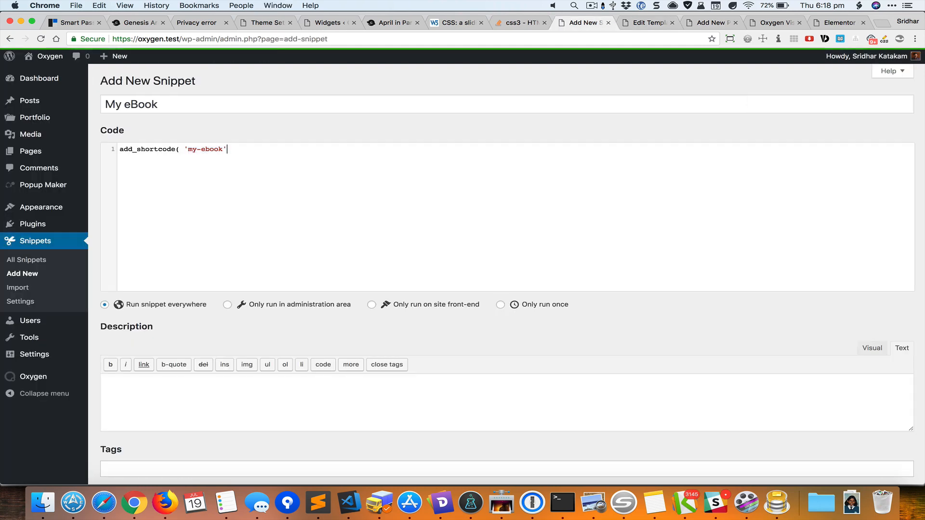
type(", 'func_")
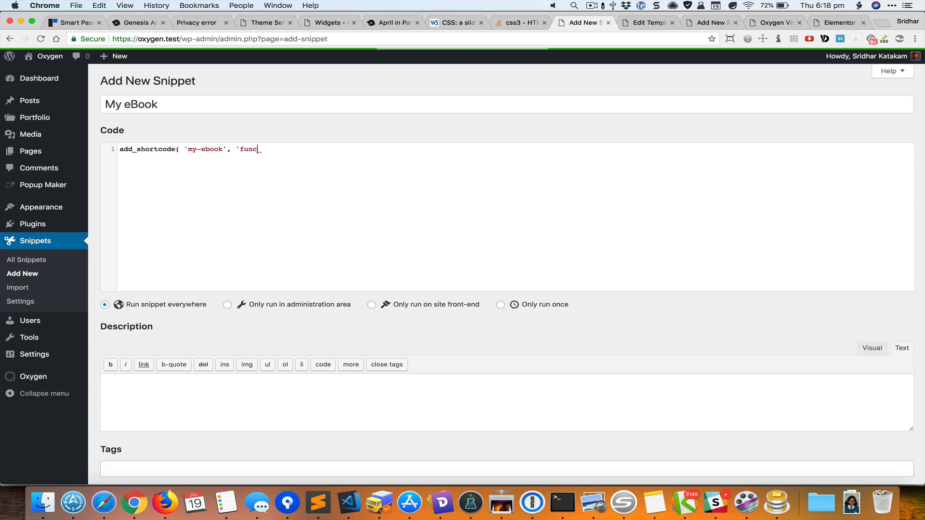
key("alt+shift+Left")
key("Right")
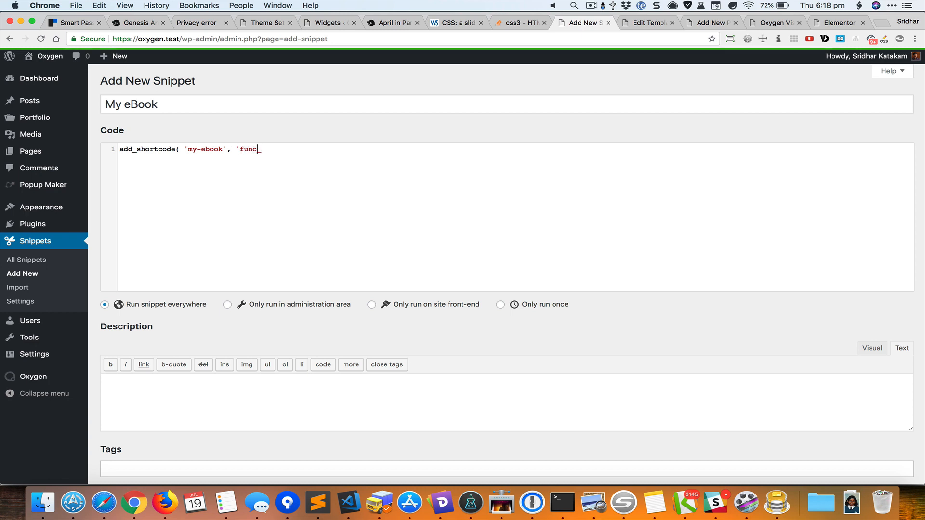
type("my_ebooi")
key("BackSpace")
type("k'")
key("Left")
key("alt+shift+Left")
key("super+c")
key("End")
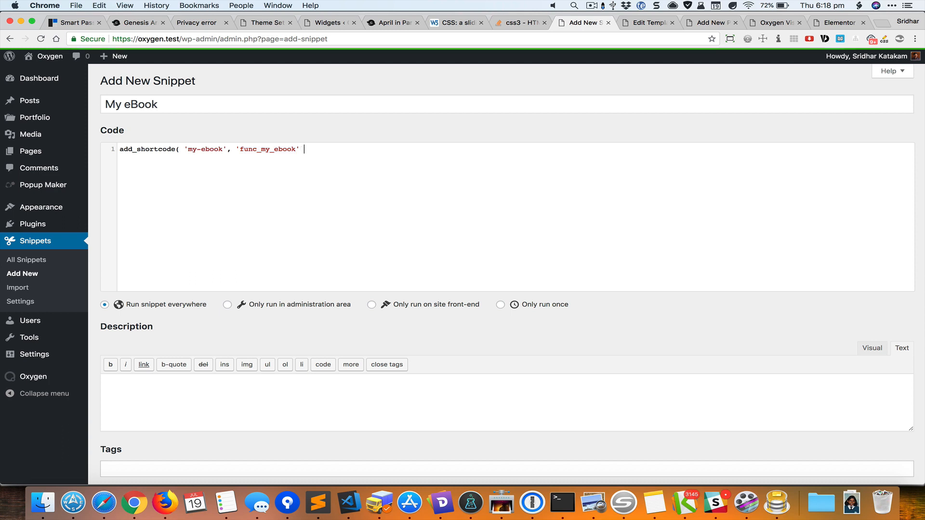
type(");")
- Define an empty function func_my_ebook() below the add_shortcode call, with a blank line between its braces
key("Return")
type("function")
key("super+v")
type("(")
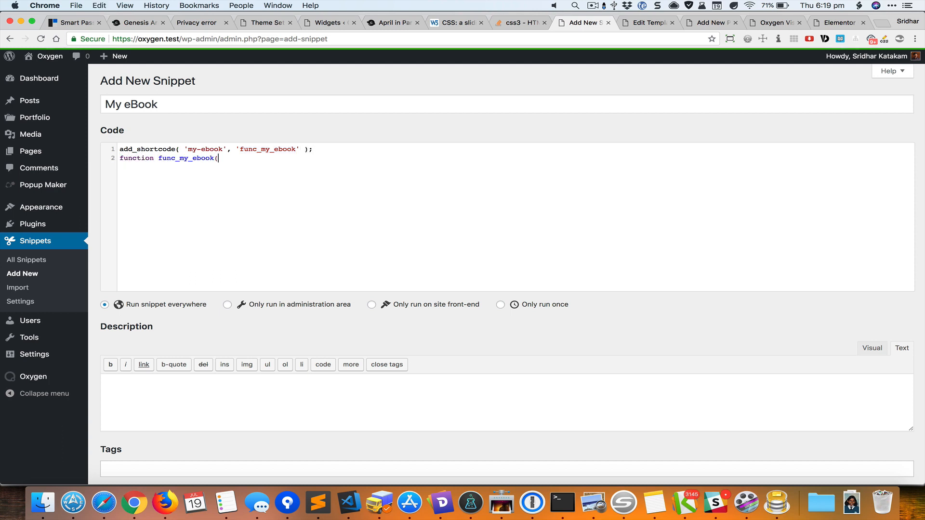
type(") {")
key("Return")
type("}")
key("Left")
key("Return")
- Copy the echo do_shortcode line from the code editor into the body of func_my_ebook in Chrome, and highlight its post ID 478
key("super+Tab")
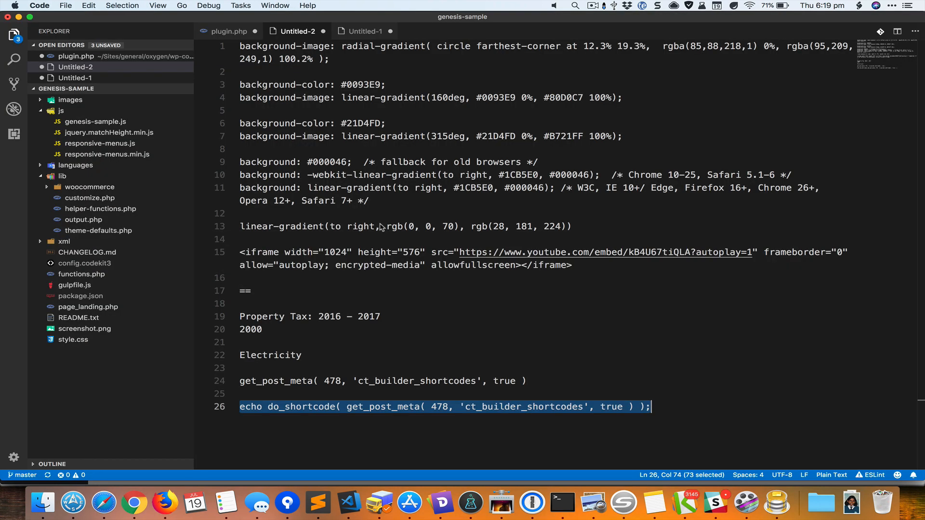
key("super+c")
key("super+Tab")
key("super+v")
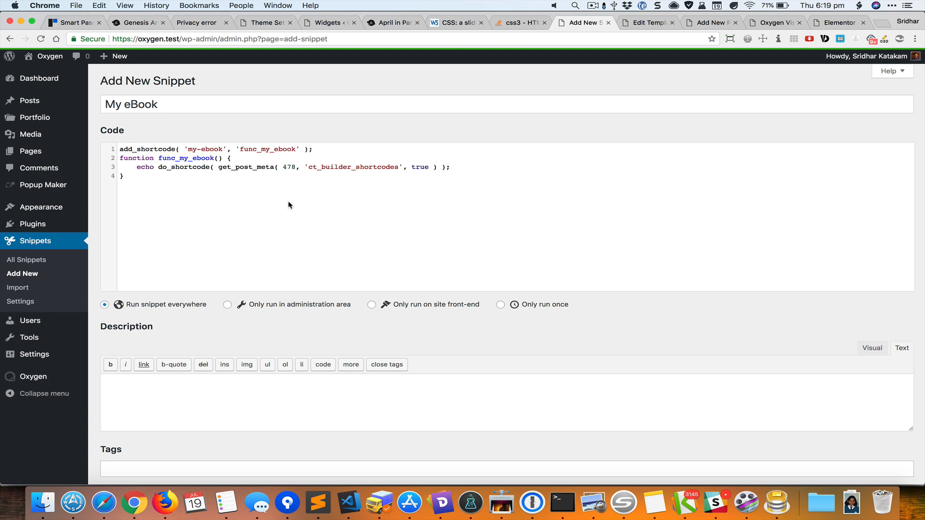
double_click(292, 168)
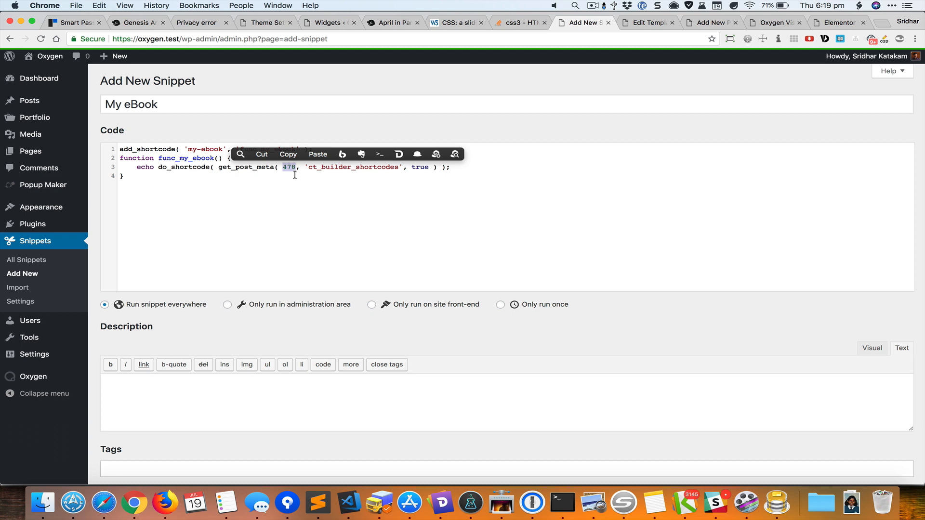
- Set the My eBook snippet to only run on site front-end, and save and activate it
left_click(328, 199)
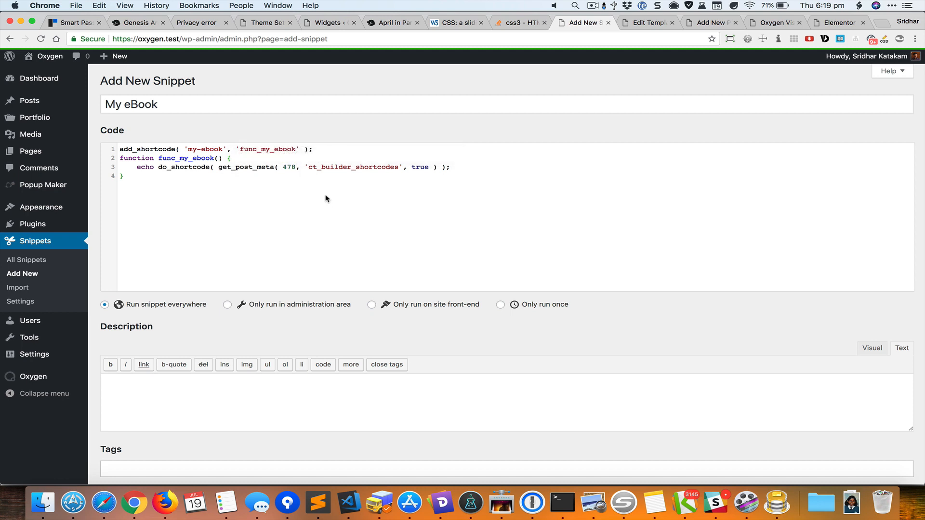
left_click(433, 306)
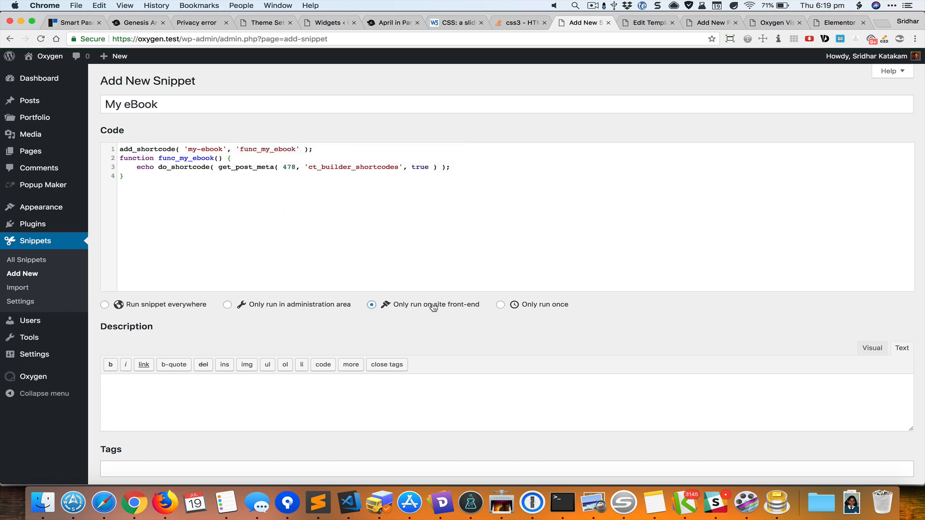
scroll(433, 307, "down", 3)
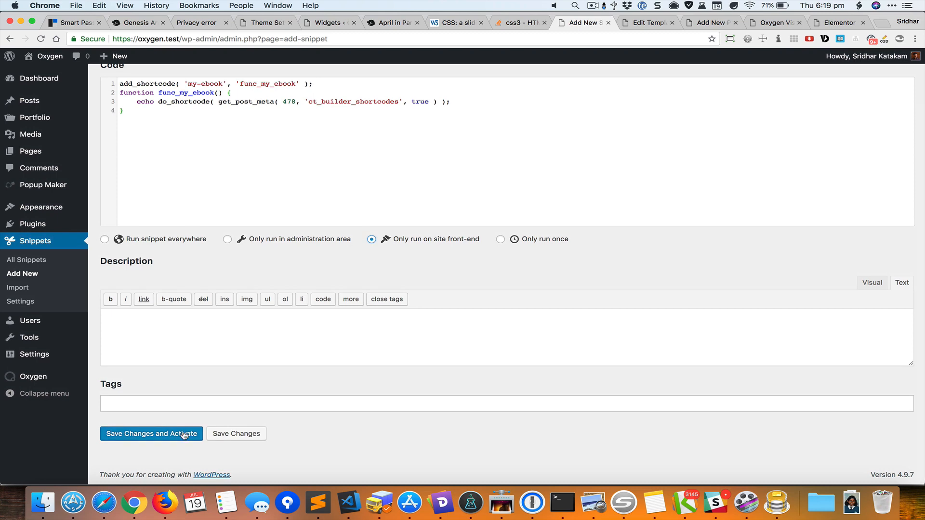
left_click(177, 435)
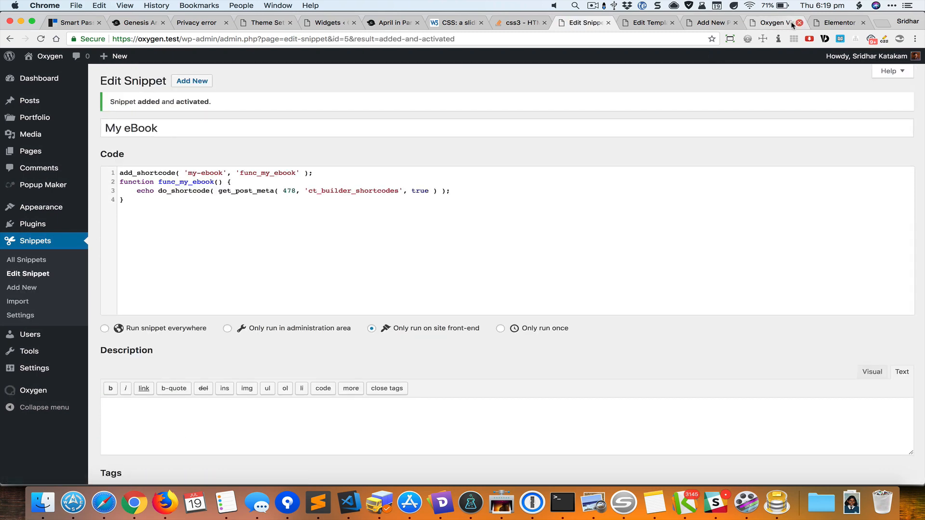
- Return to the My eBook popup, set its popup theme to Light Box, and publish it
left_click(773, 24)
left_click(711, 23)
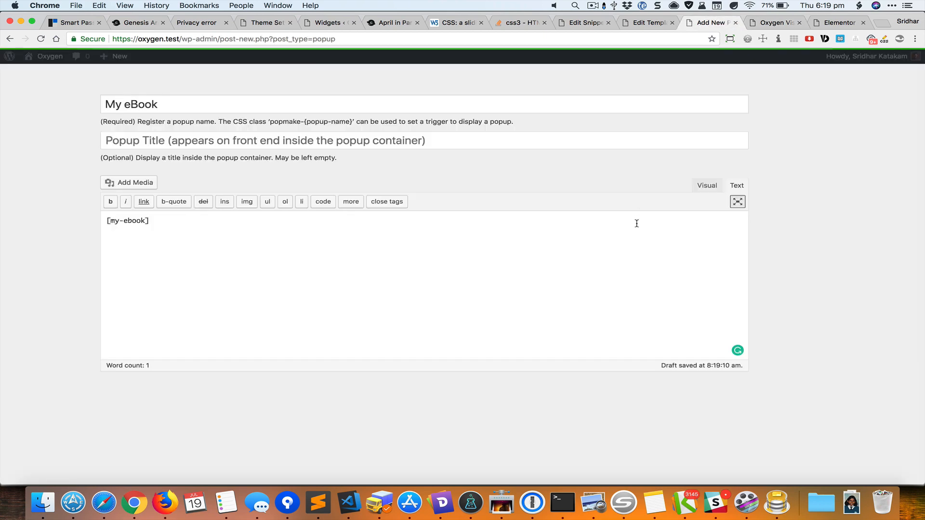
scroll(776, 183, "down", 3)
scroll(496, 331, "up", 3)
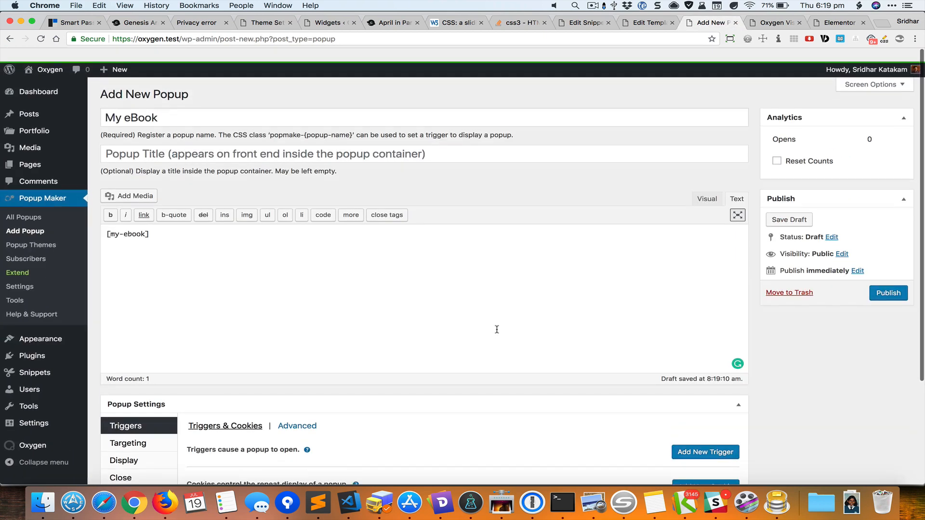
scroll(496, 331, "down", 3)
left_click(145, 309)
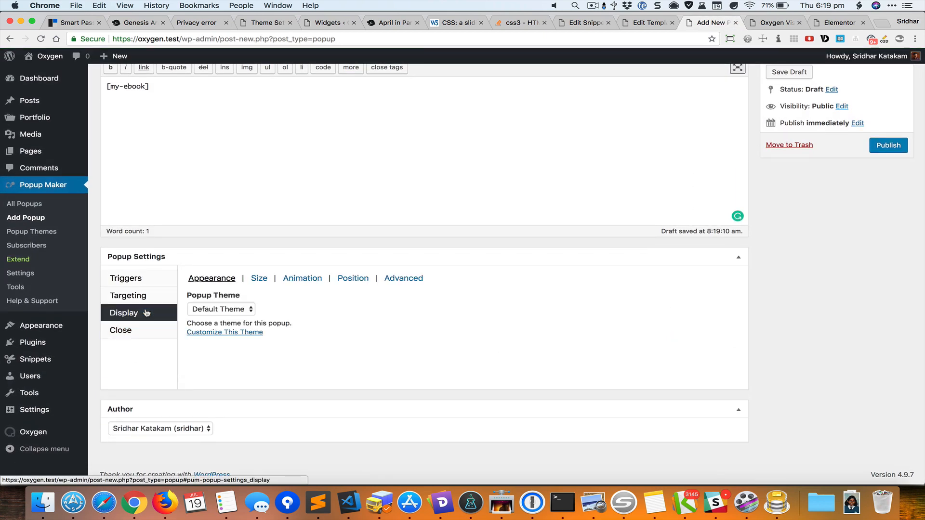
left_click(246, 309)
left_click(231, 319)
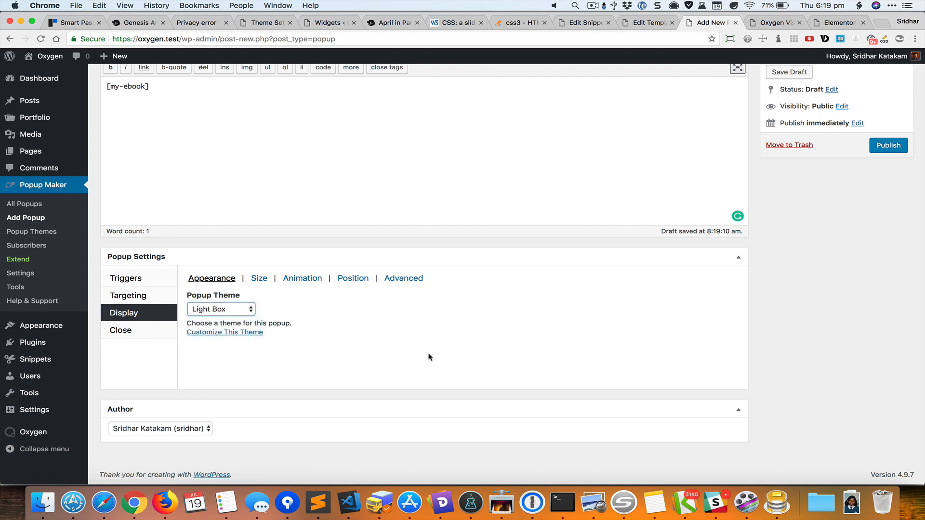
scroll(862, 222, "up", 5)
left_click(888, 283)
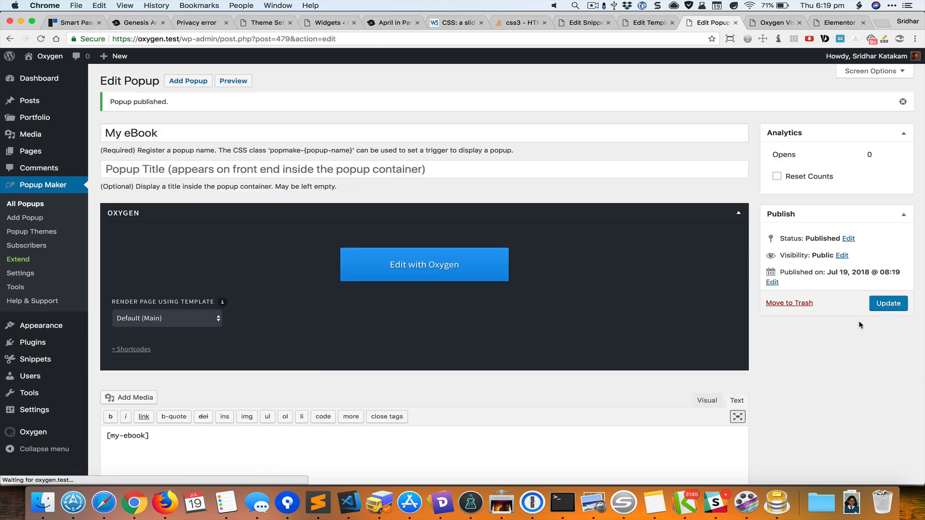
- Open the list of all popups and copy the My eBook popup's CSS class popmake-my-ebook
left_click(27, 204)
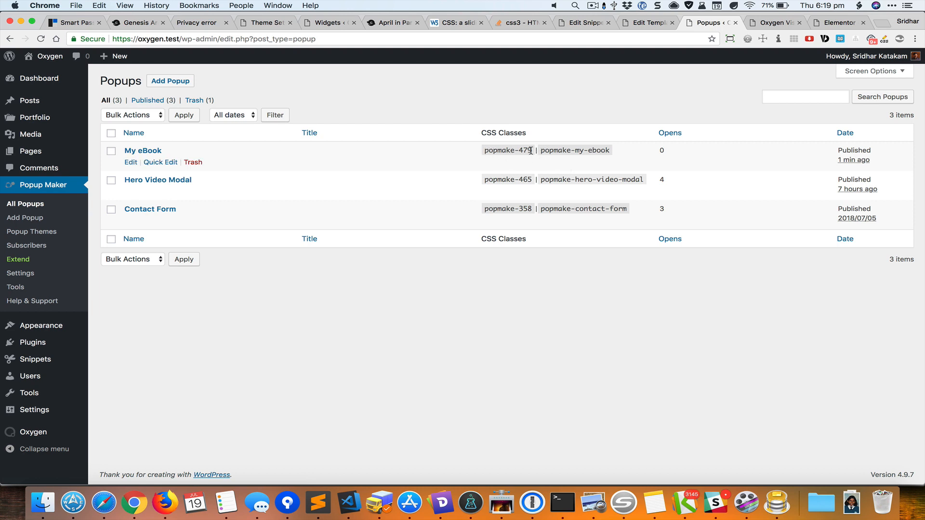
left_click_drag(541, 150, 610, 148)
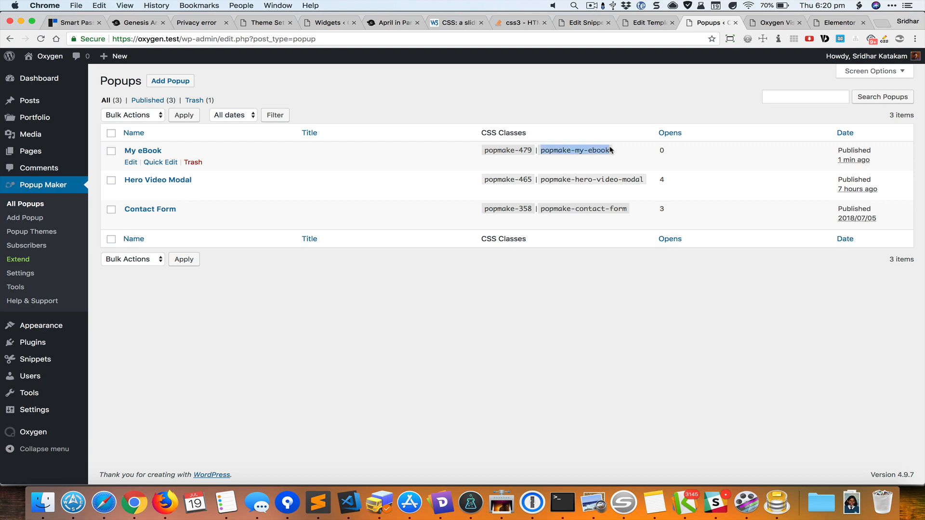
left_click(607, 136)
- In the Elementor page's Oxygen builder, add the class popmake-my-ebook to the play icon's Link Wrapper and save the page
left_click(796, 27)
scroll(601, 243, "down", 5)
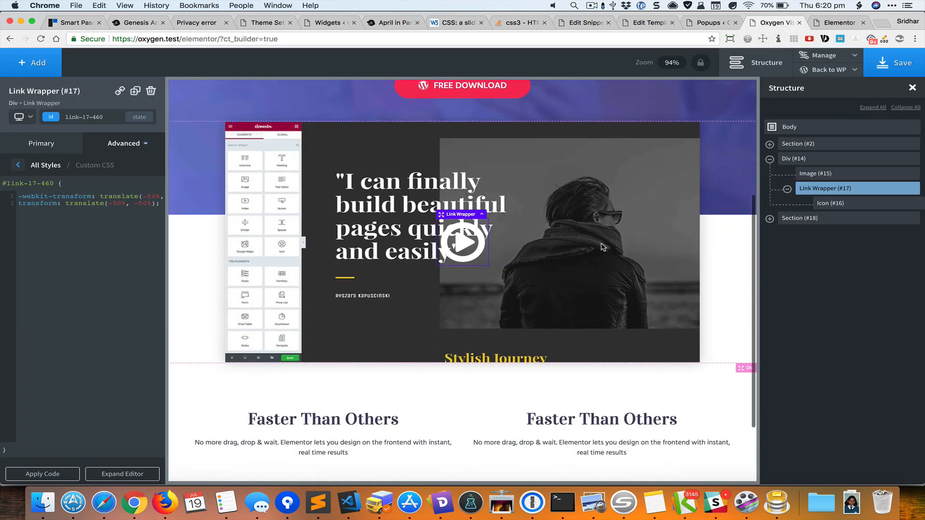
left_click(468, 239)
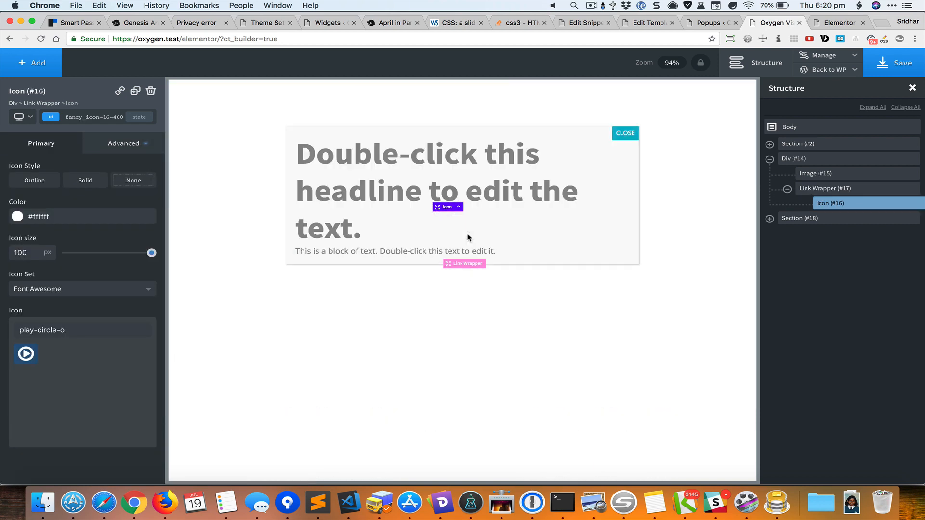
left_click(632, 131)
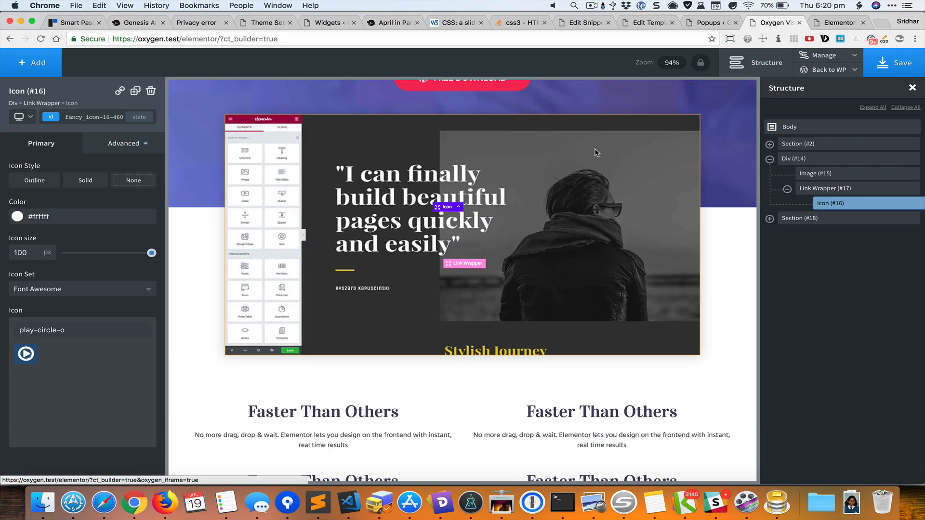
left_click(825, 189)
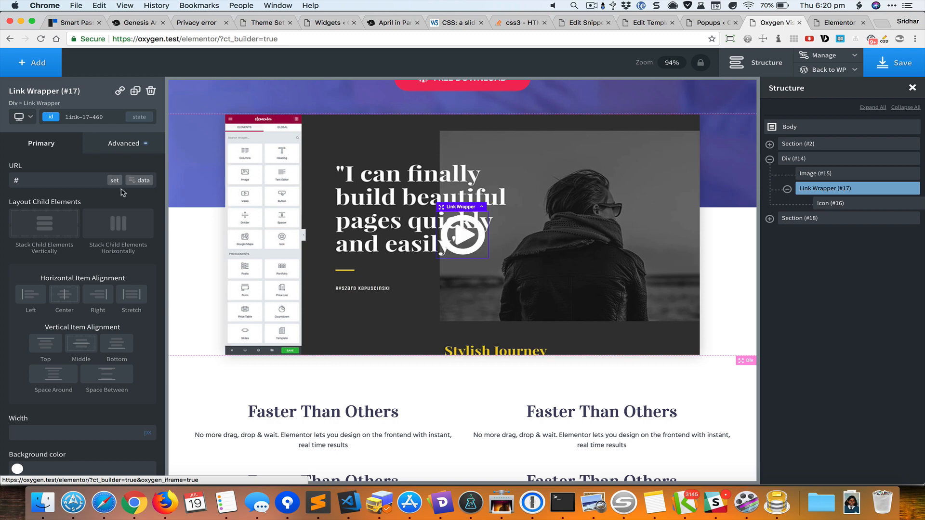
left_click(96, 118)
left_click(146, 172)
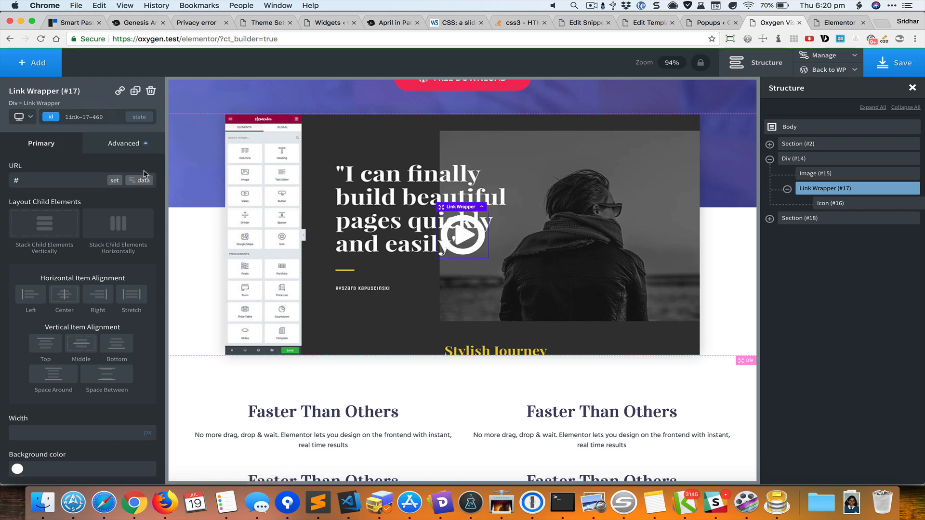
left_click(94, 115)
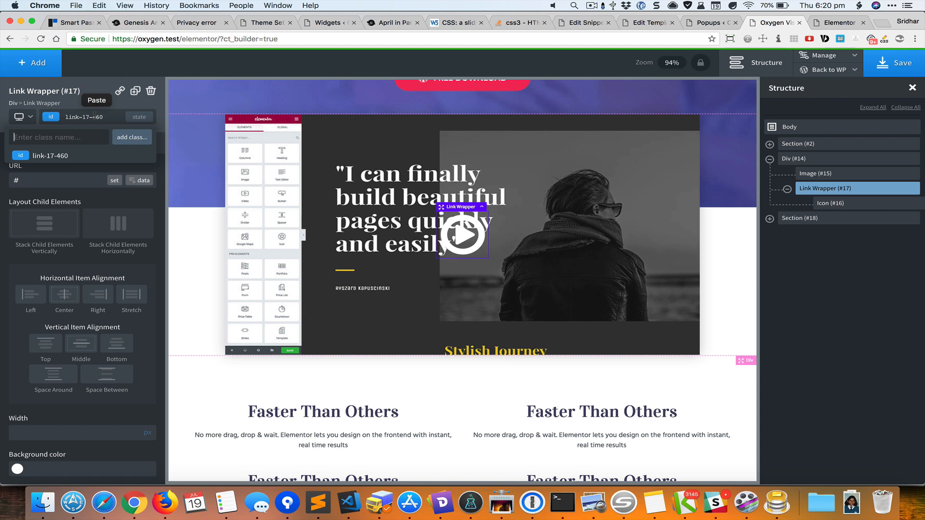
key("super+v")
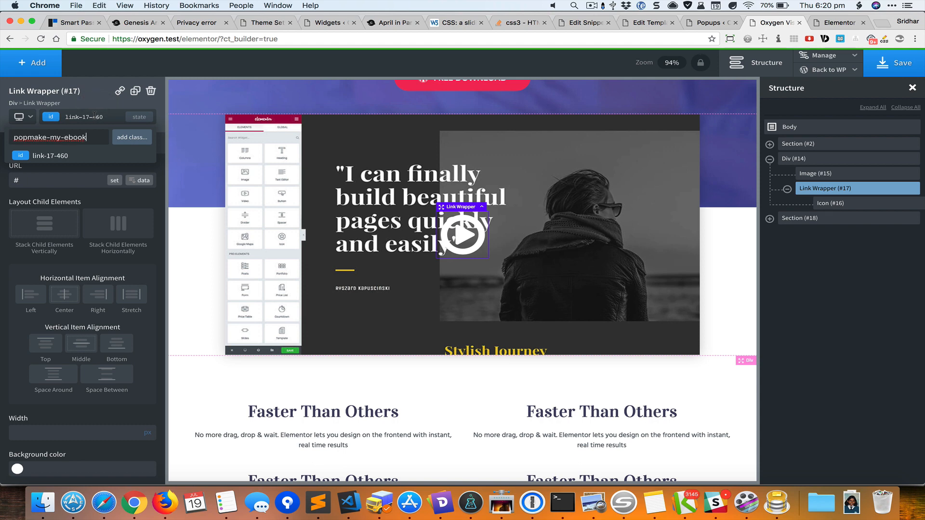
key("Return")
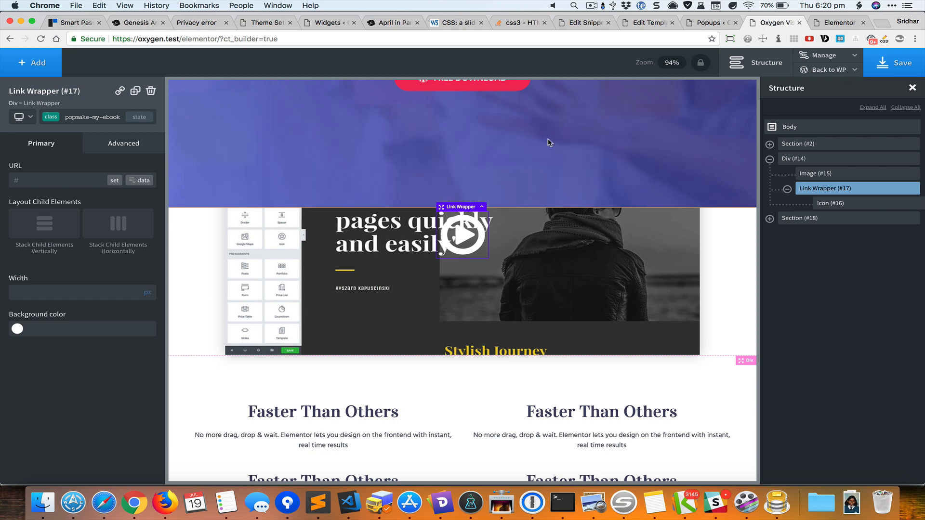
left_click(900, 67)
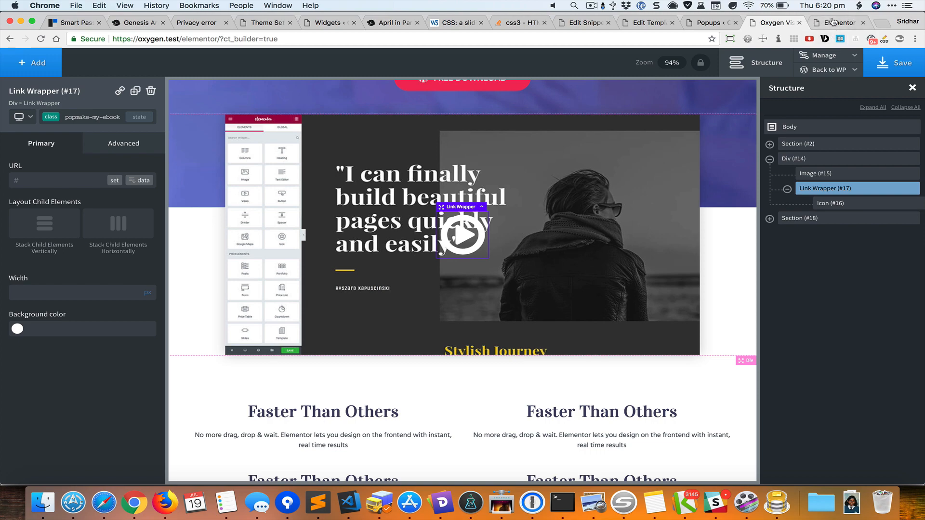
- Reload the Elementor page on the front end and check the popup triggered by the play icon
left_click(833, 21)
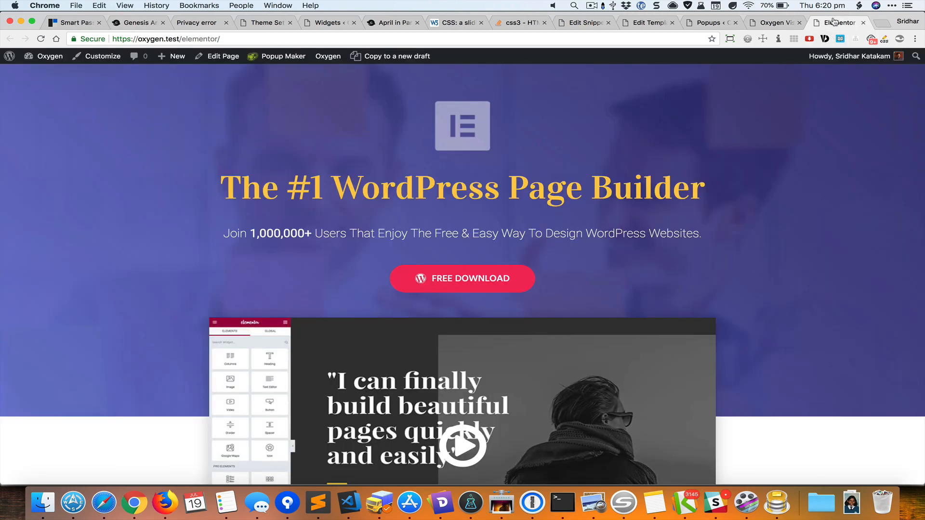
key("super+r")
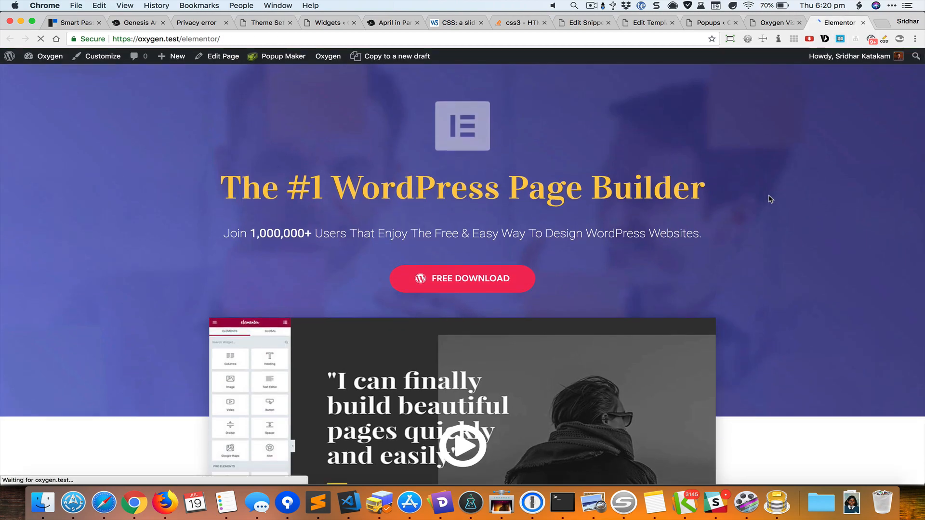
scroll(762, 255, "down", 5)
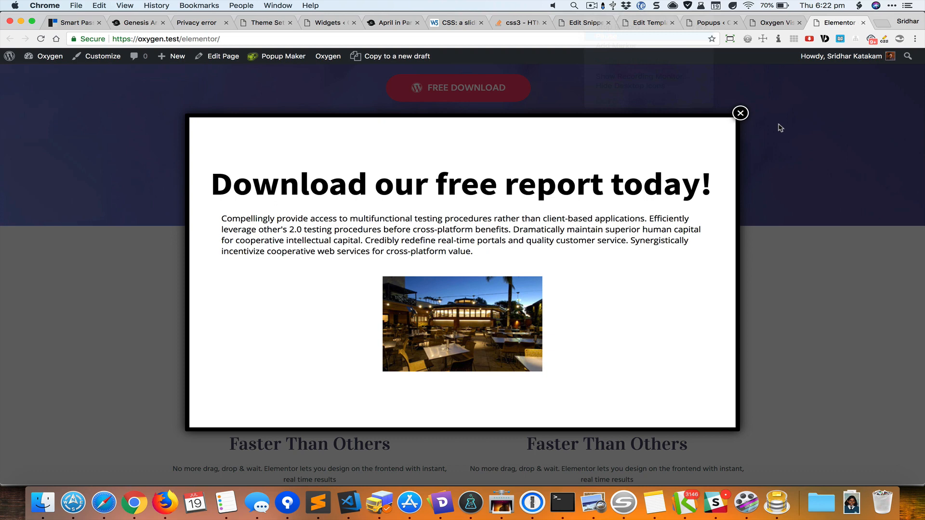
- Return to the My Popup template, open it in the Oxygen builder, and show its element structure
left_click(777, 20)
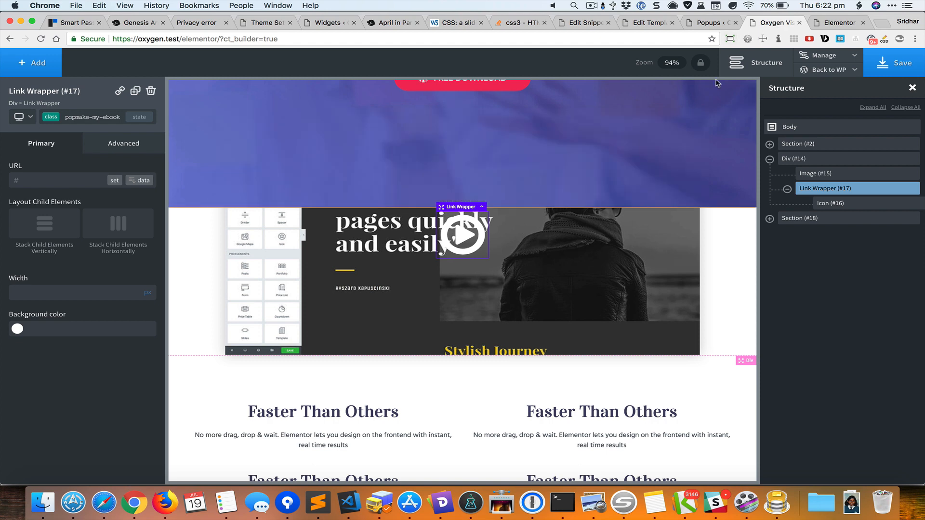
left_click(635, 24)
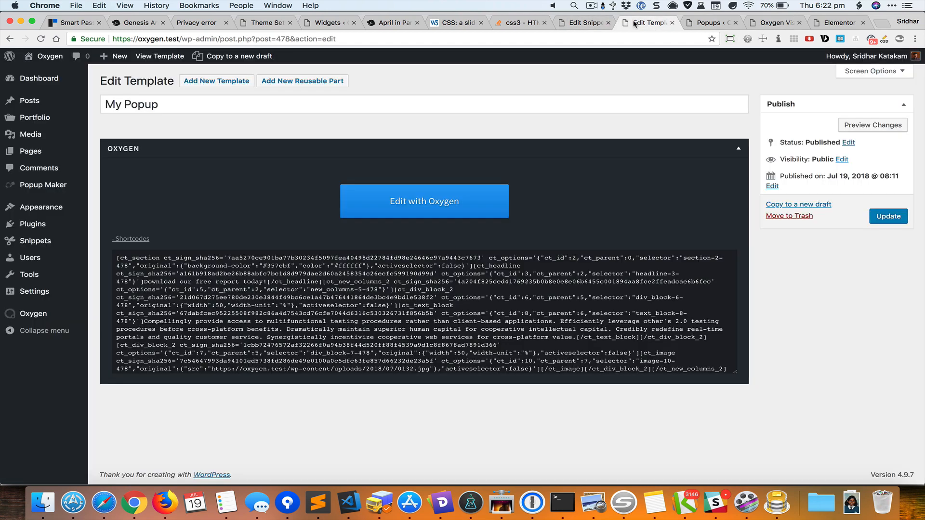
left_click(413, 216)
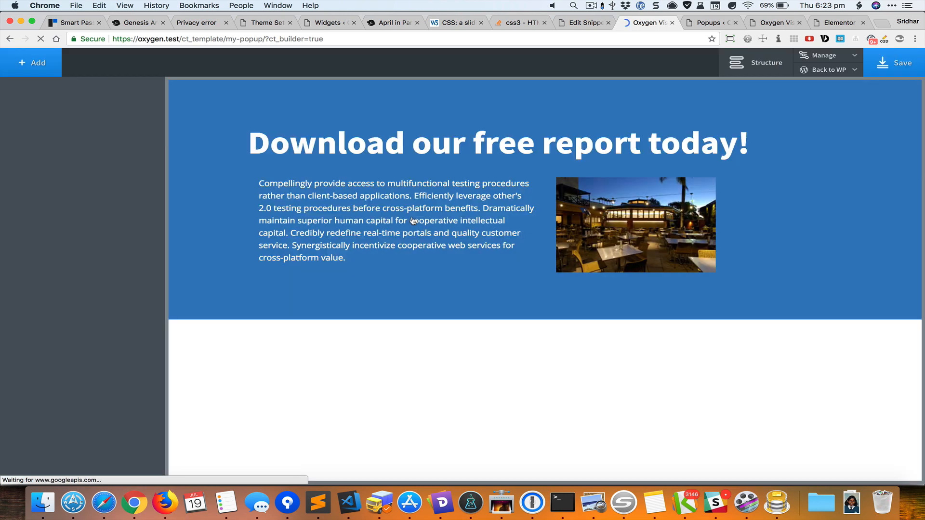
left_click(758, 58)
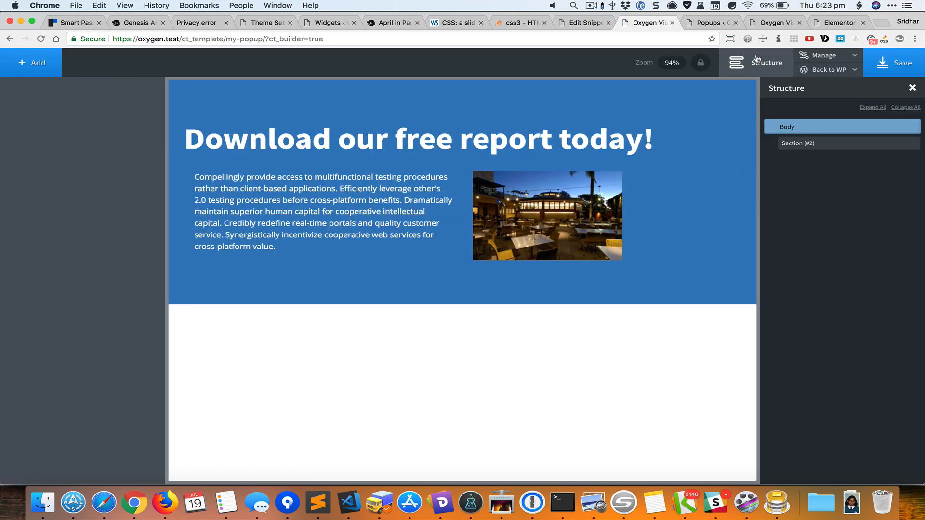
- Clear the background color from the ID-level styles of the section containing the free report headline
left_click(217, 109)
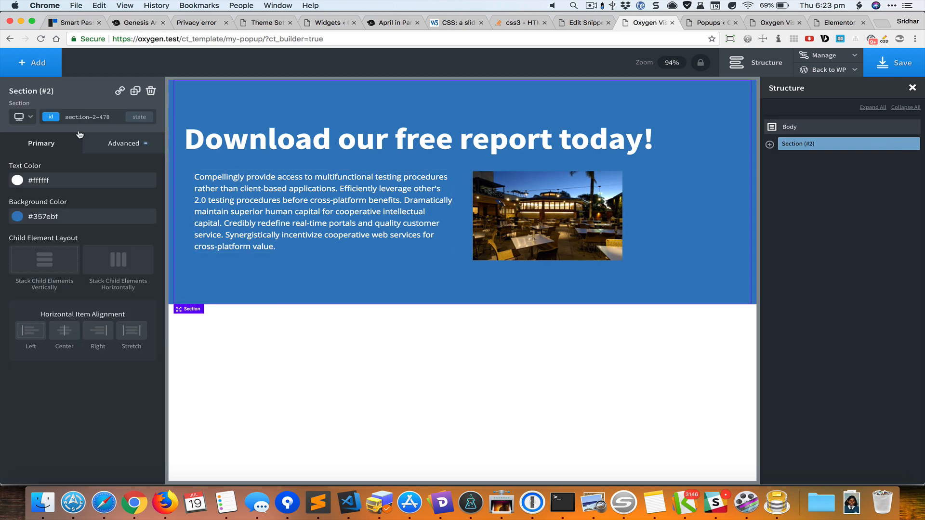
left_click(61, 213)
key("super+a")
key("BackSpace")
- Add the class popup-section to the section, and give the class background color #357ebf and text color #fff
left_click(98, 117)
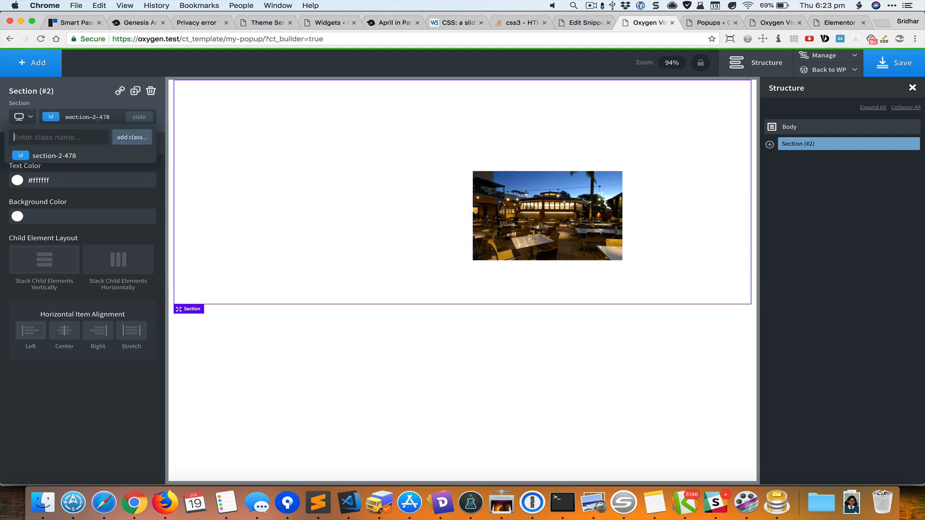
type("popup-section")
key("Return")
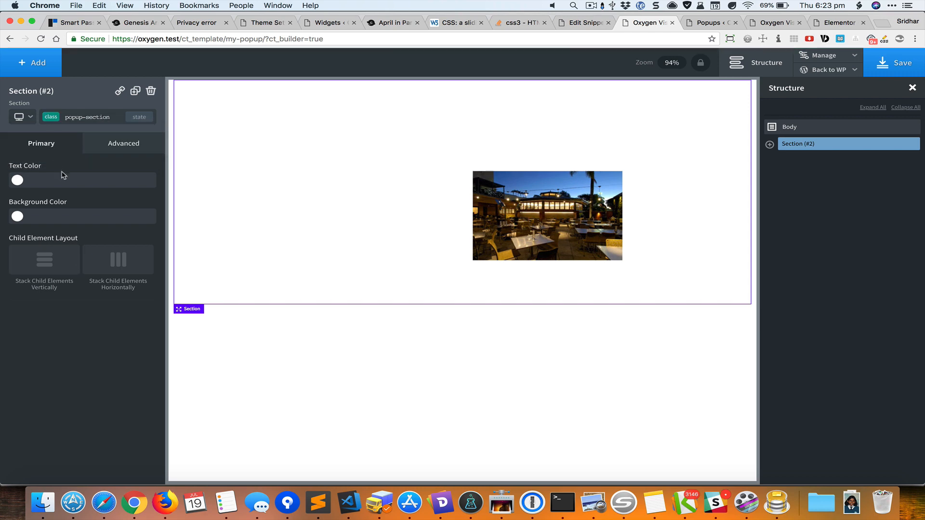
left_click(86, 180)
type("#")
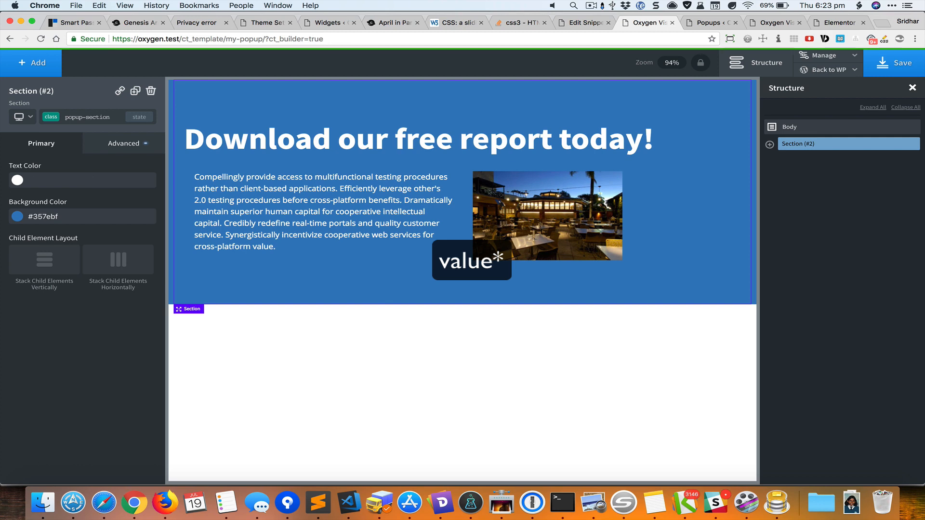
type("ff")
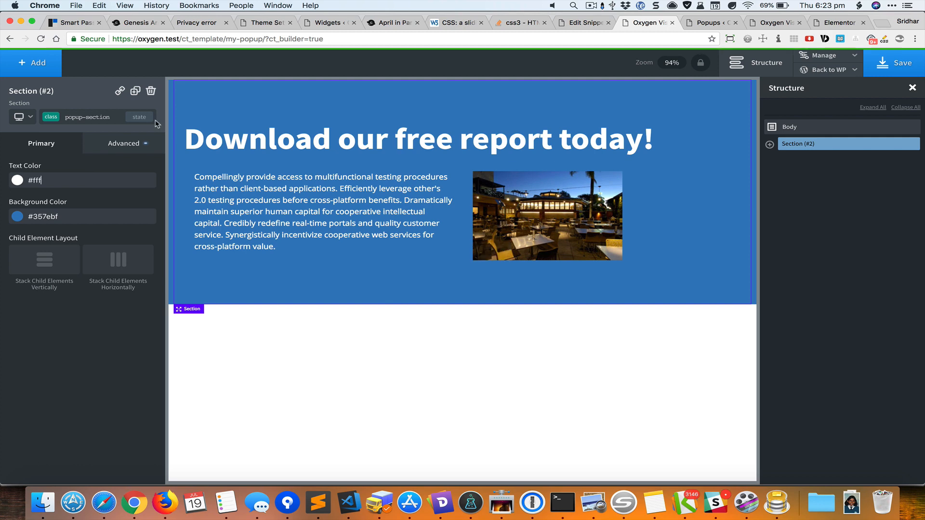
type("f")
- Clear the text color from the section's ID-level styles and switch back to editing the popup-section class
left_click(91, 117)
left_click(78, 157)
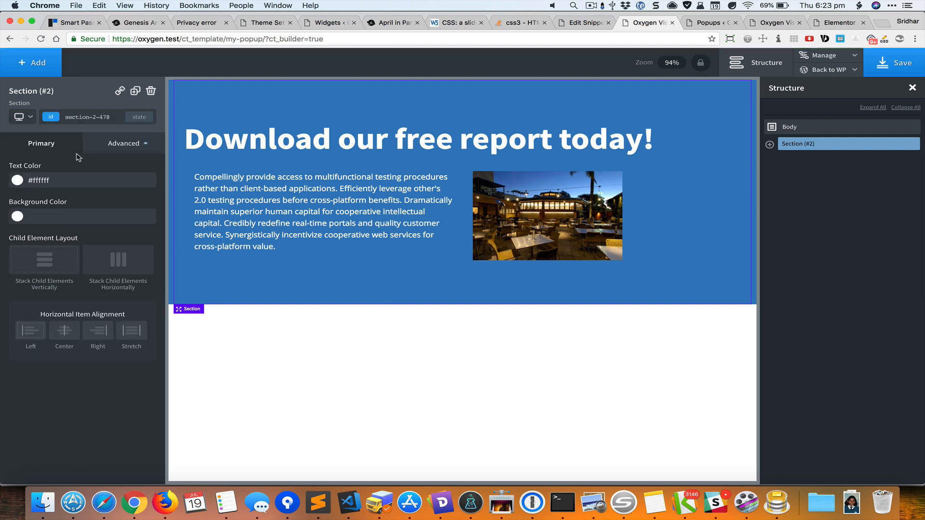
left_click(70, 177)
key("super+a")
key("BackSpace")
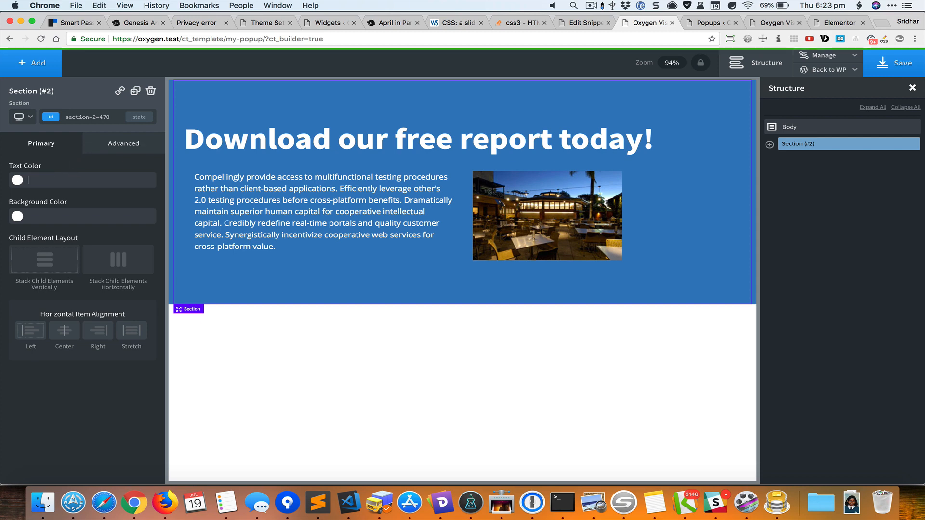
left_click(86, 117)
left_click(76, 174)
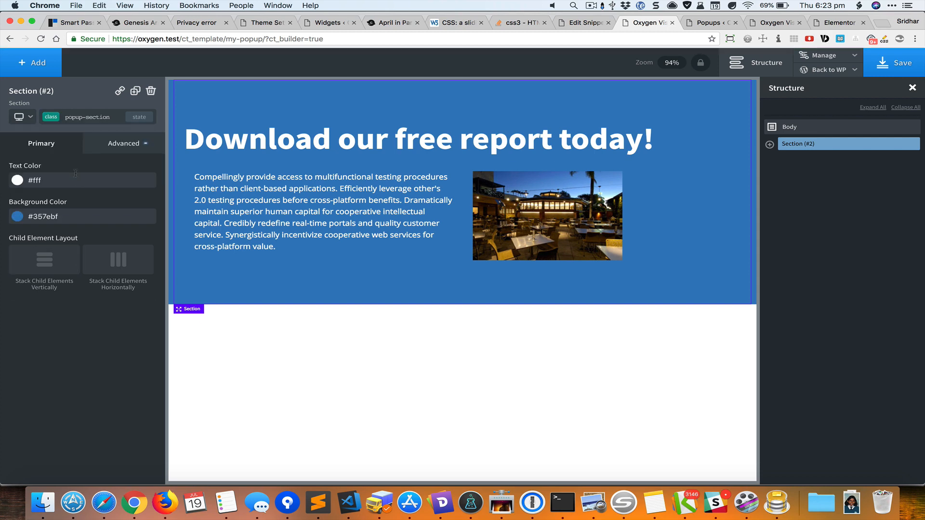
- Expand the section in the element structure, save the template, close the popup on the Elementor page and reload that page
left_click(770, 145)
left_click(894, 72)
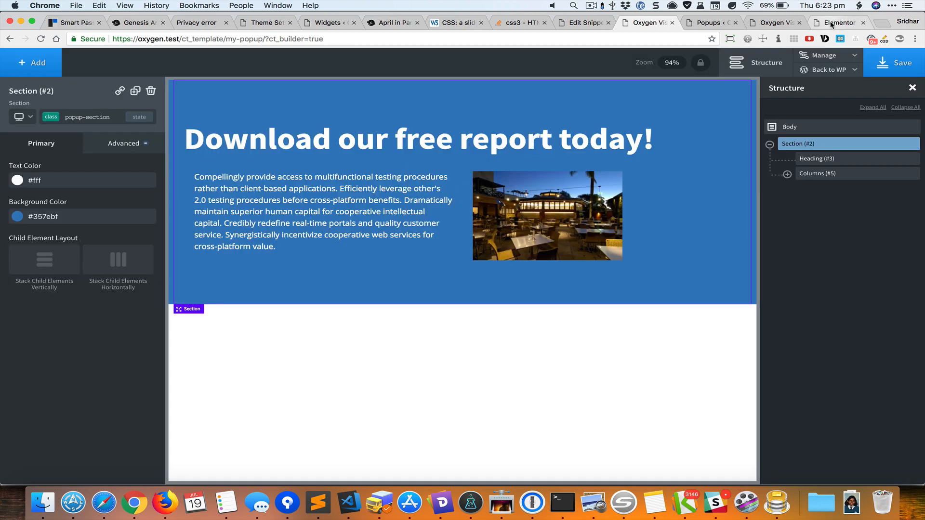
left_click(832, 23)
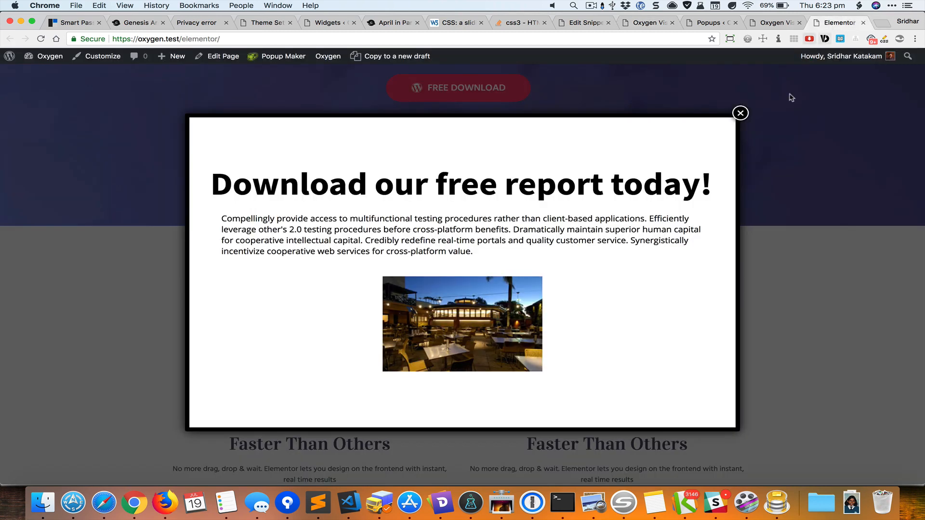
left_click(741, 112)
key("super+r")
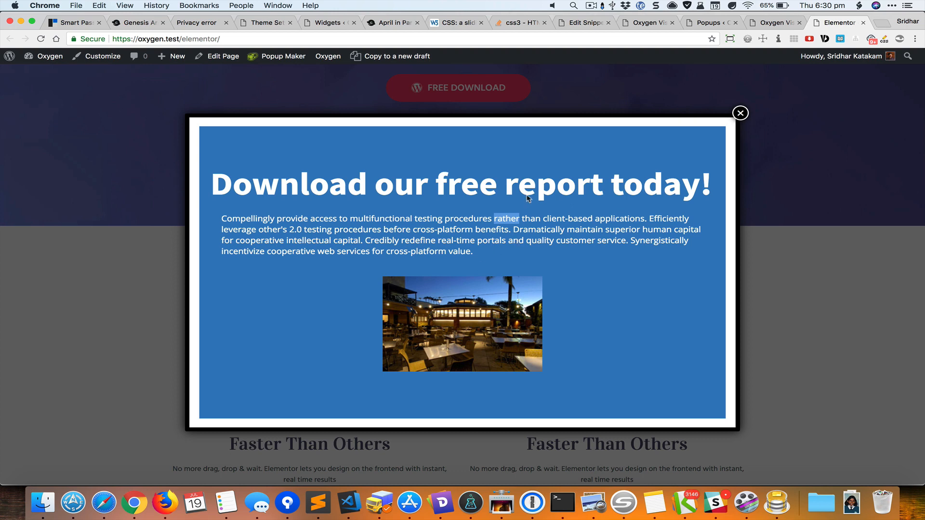
- In the My Popup template, add the class my-popup-div to the column div holding the text and set the class width to 50%
left_click(644, 23)
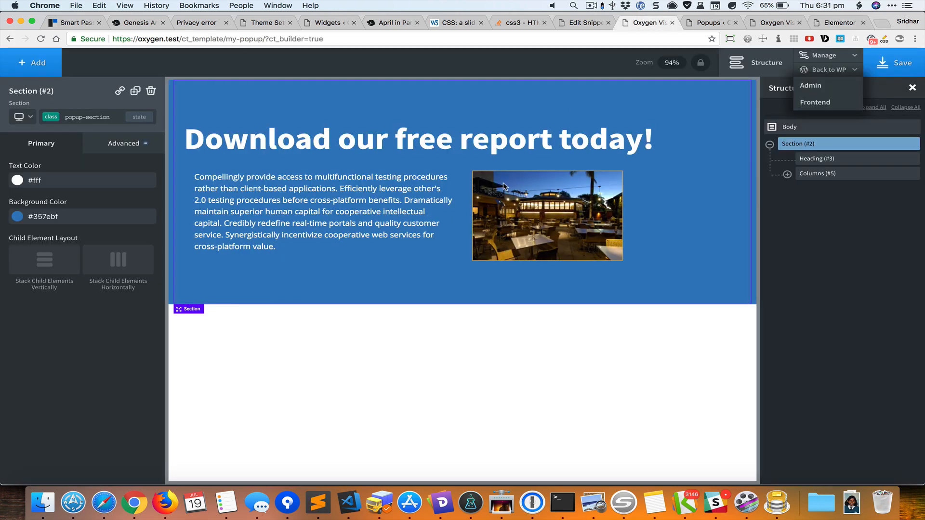
left_click(391, 216)
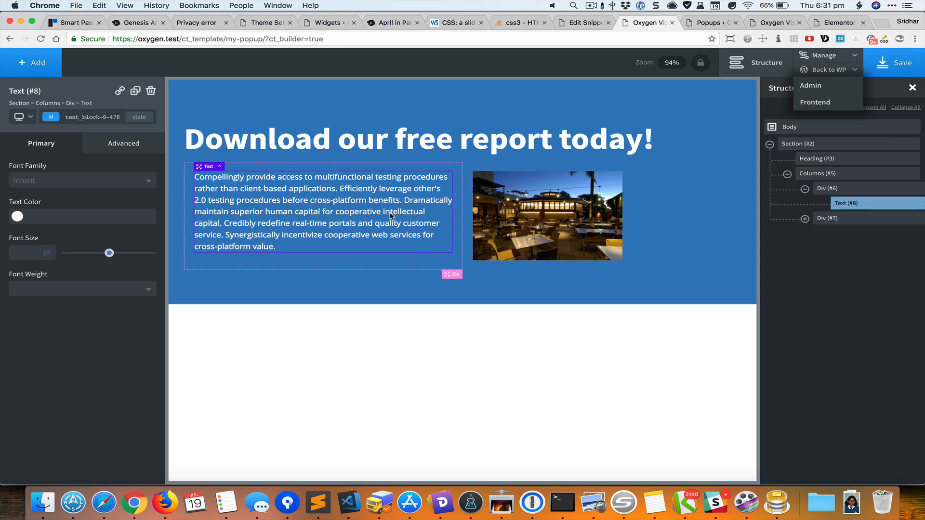
left_click(837, 189)
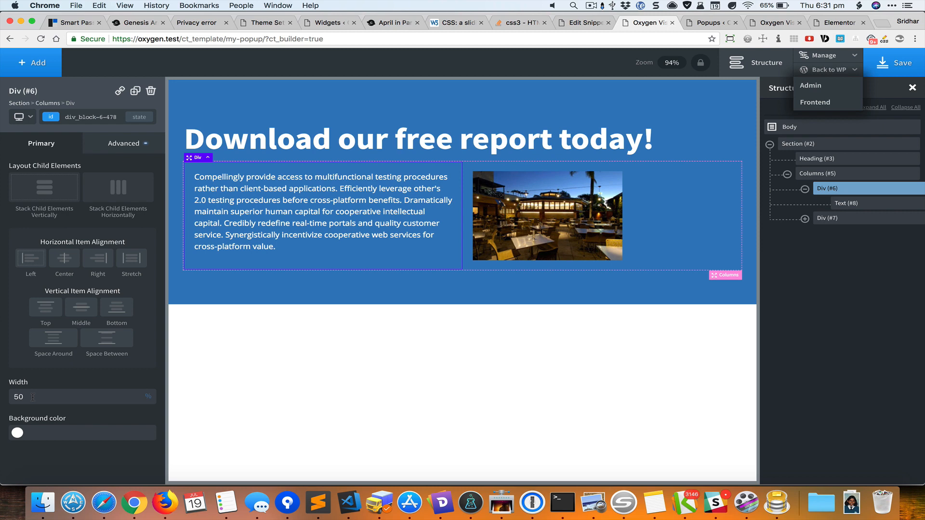
left_click(92, 118)
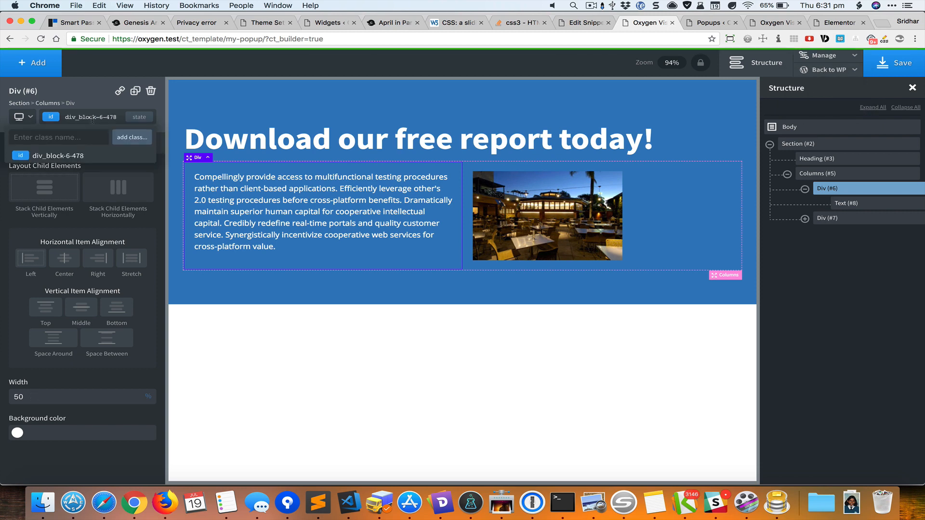
type("my-po")
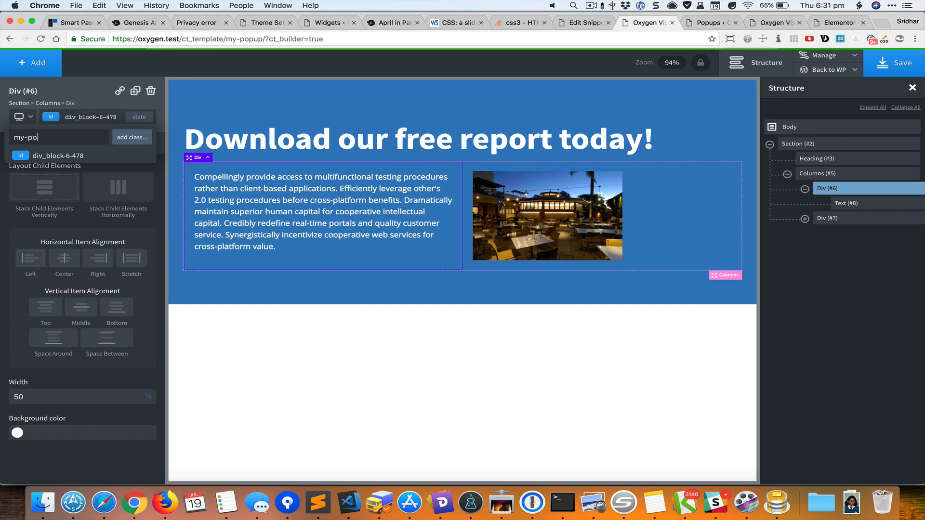
type("pup-")
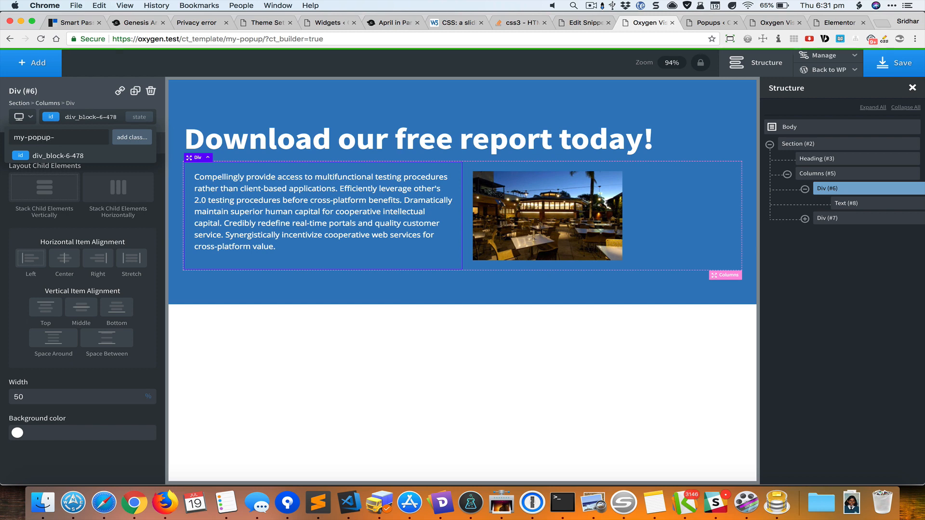
type("div")
key("Return")
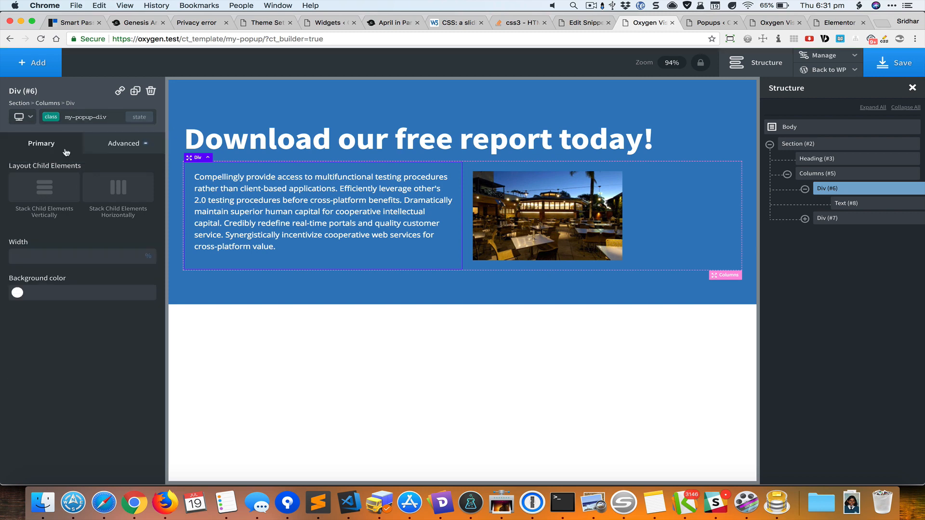
left_click(84, 256)
type("50")
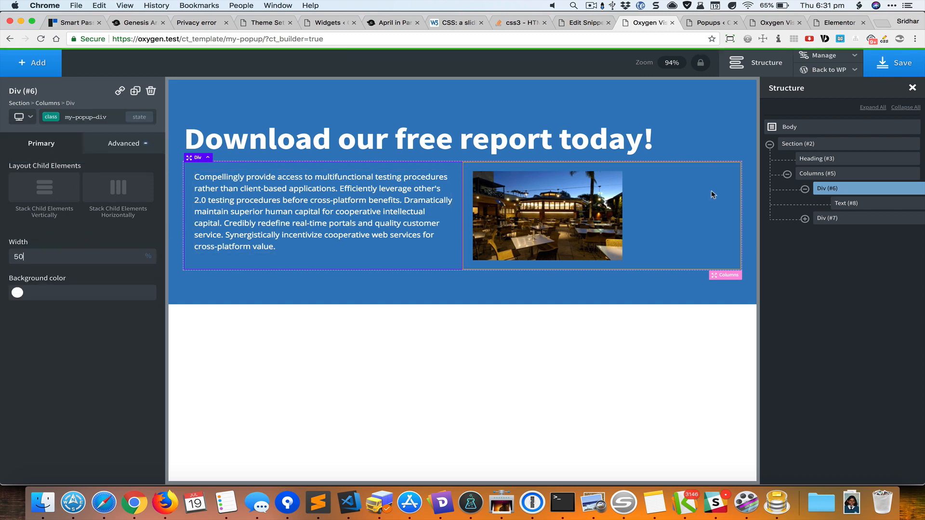
- Add the same my-popup-div class to the column div holding the image
left_click(834, 220)
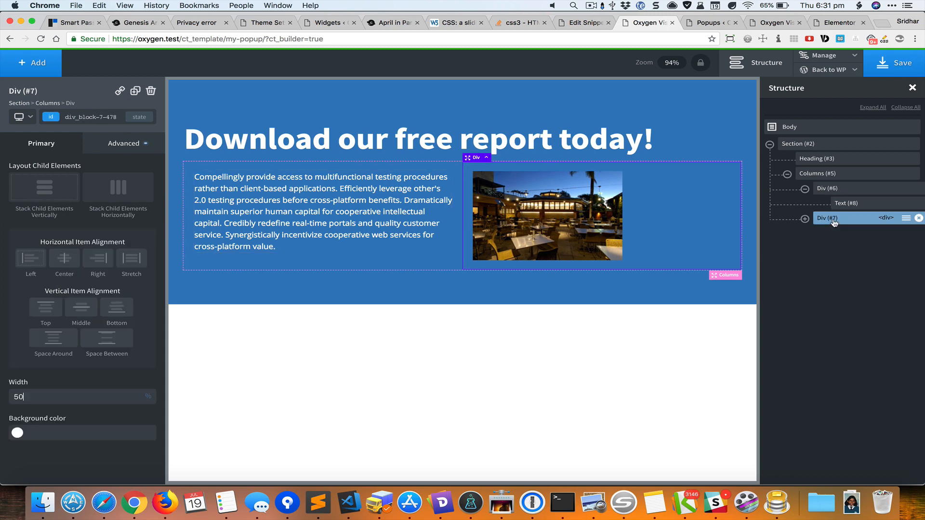
left_click(106, 119)
type("my-popup-div")
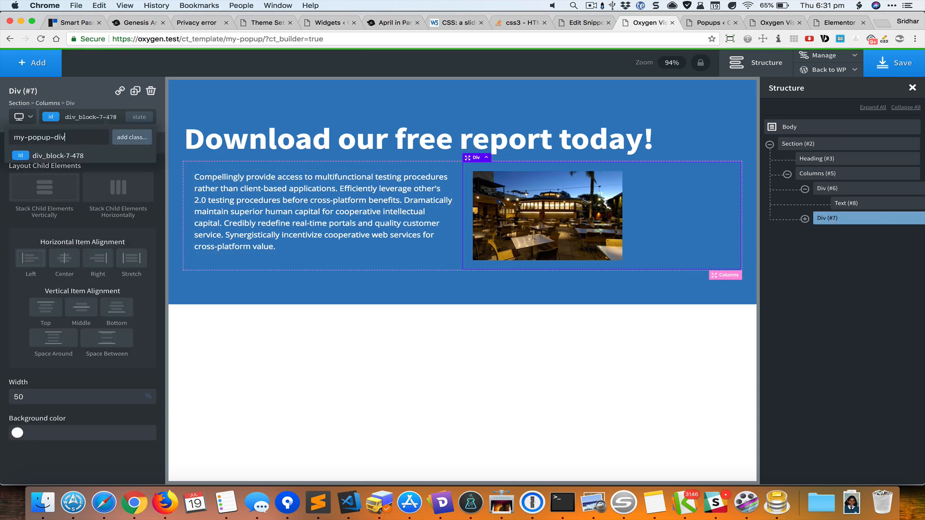
key("Return")
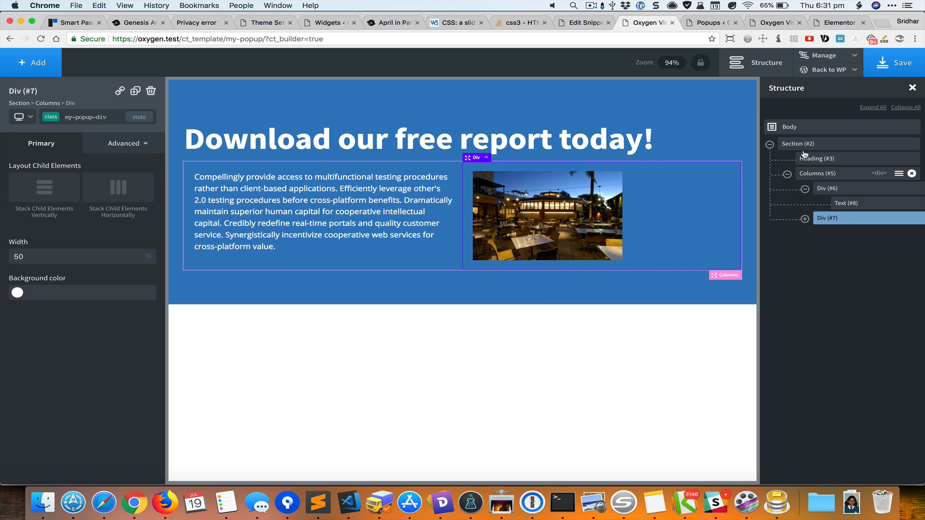
- Save the template, reload the Elementor page and open the popup from the play icon to check its column layout
left_click(877, 69)
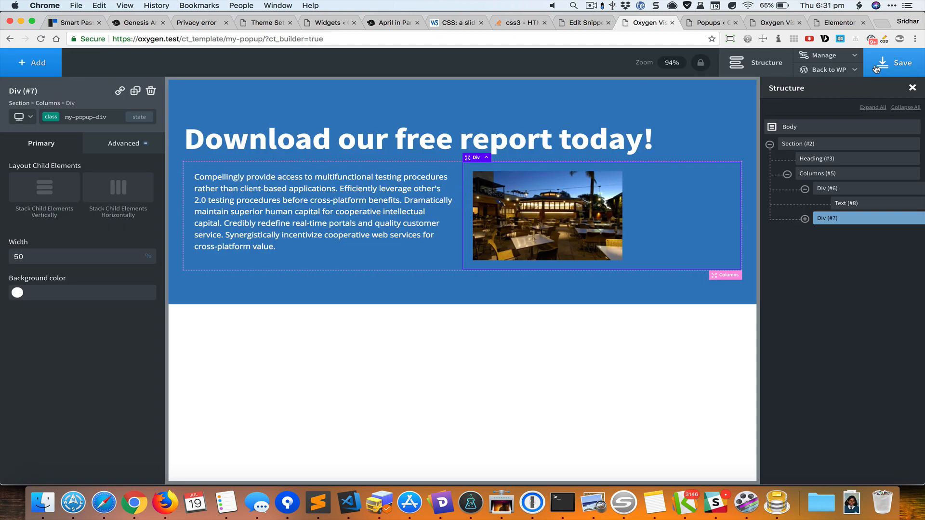
left_click(838, 22)
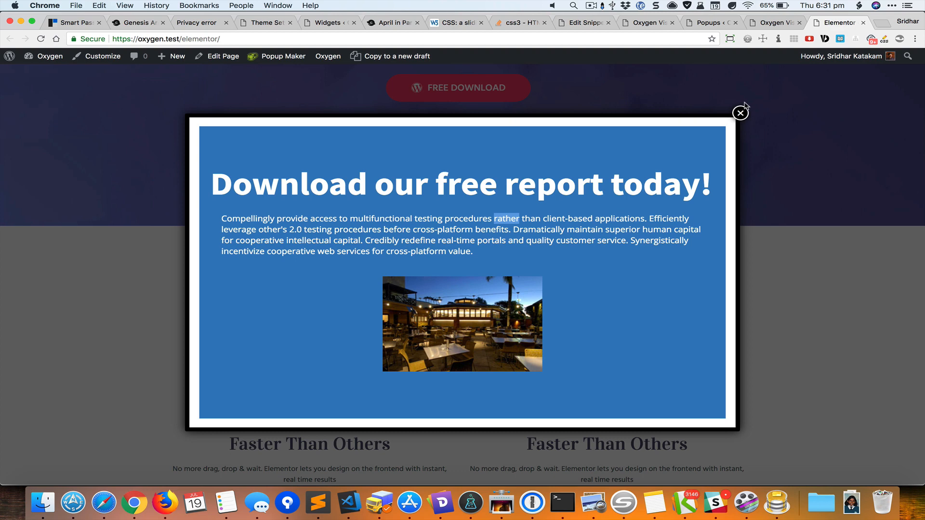
left_click(41, 39)
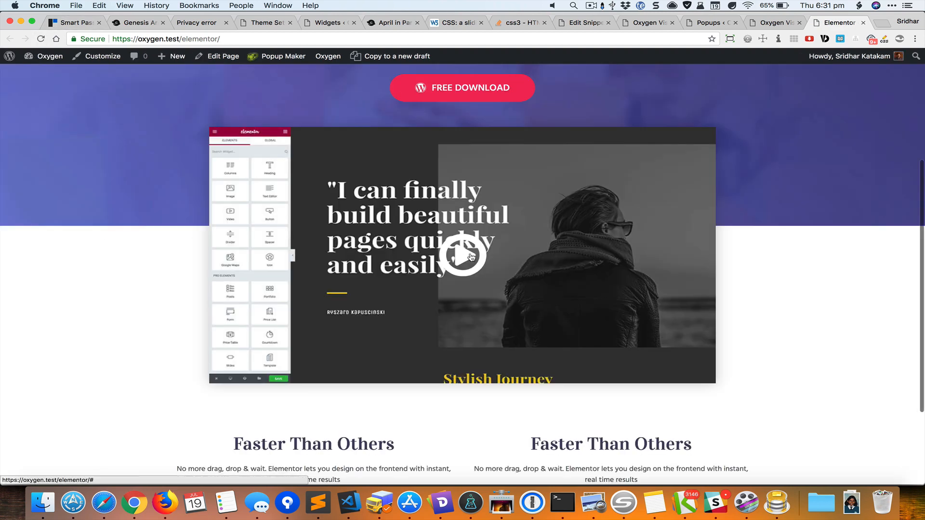
left_click(471, 258)
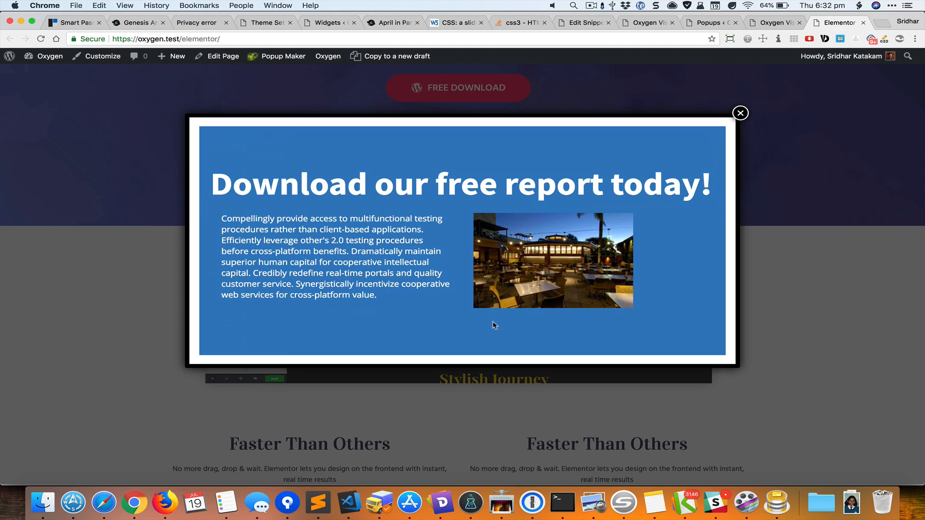